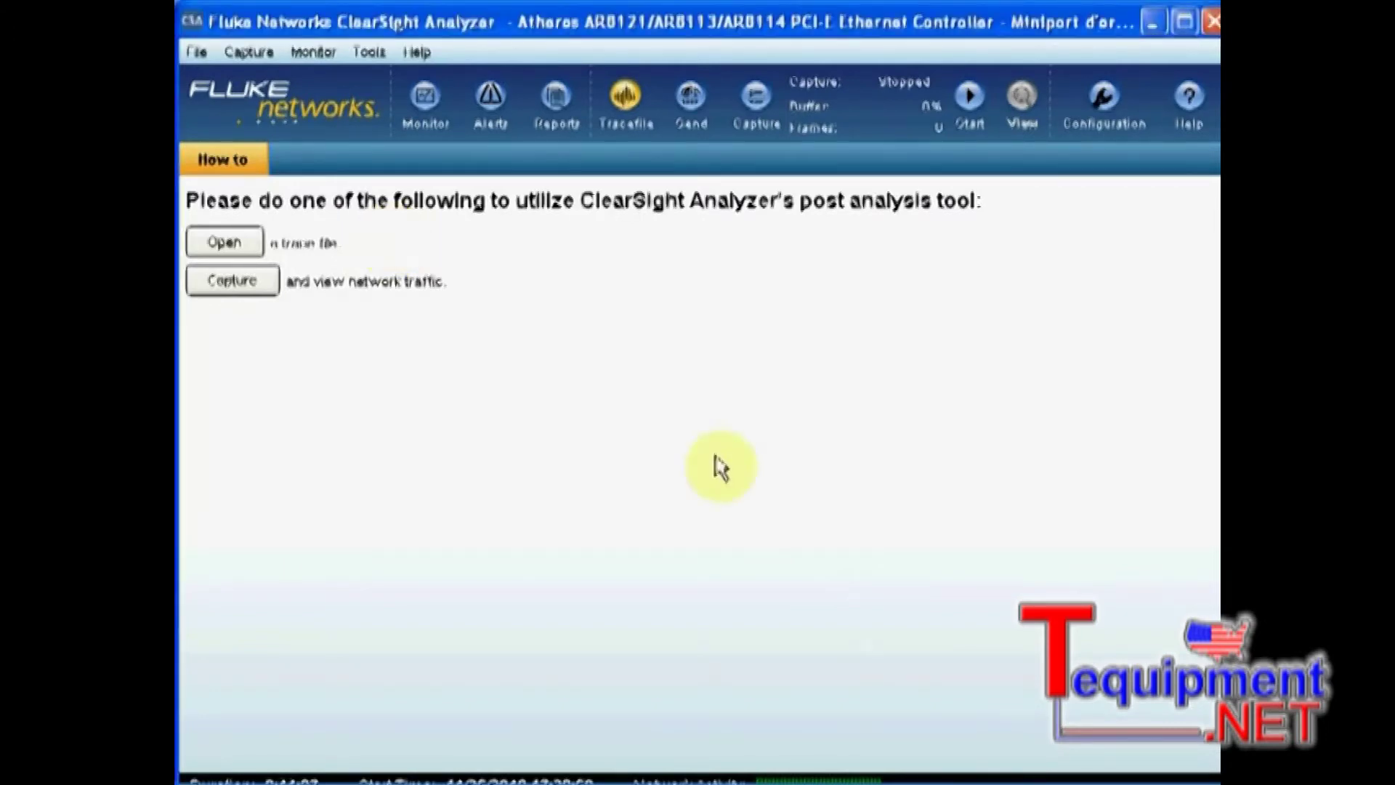
# - Open the File menu from the How to start page
pyautogui.click(196, 53)
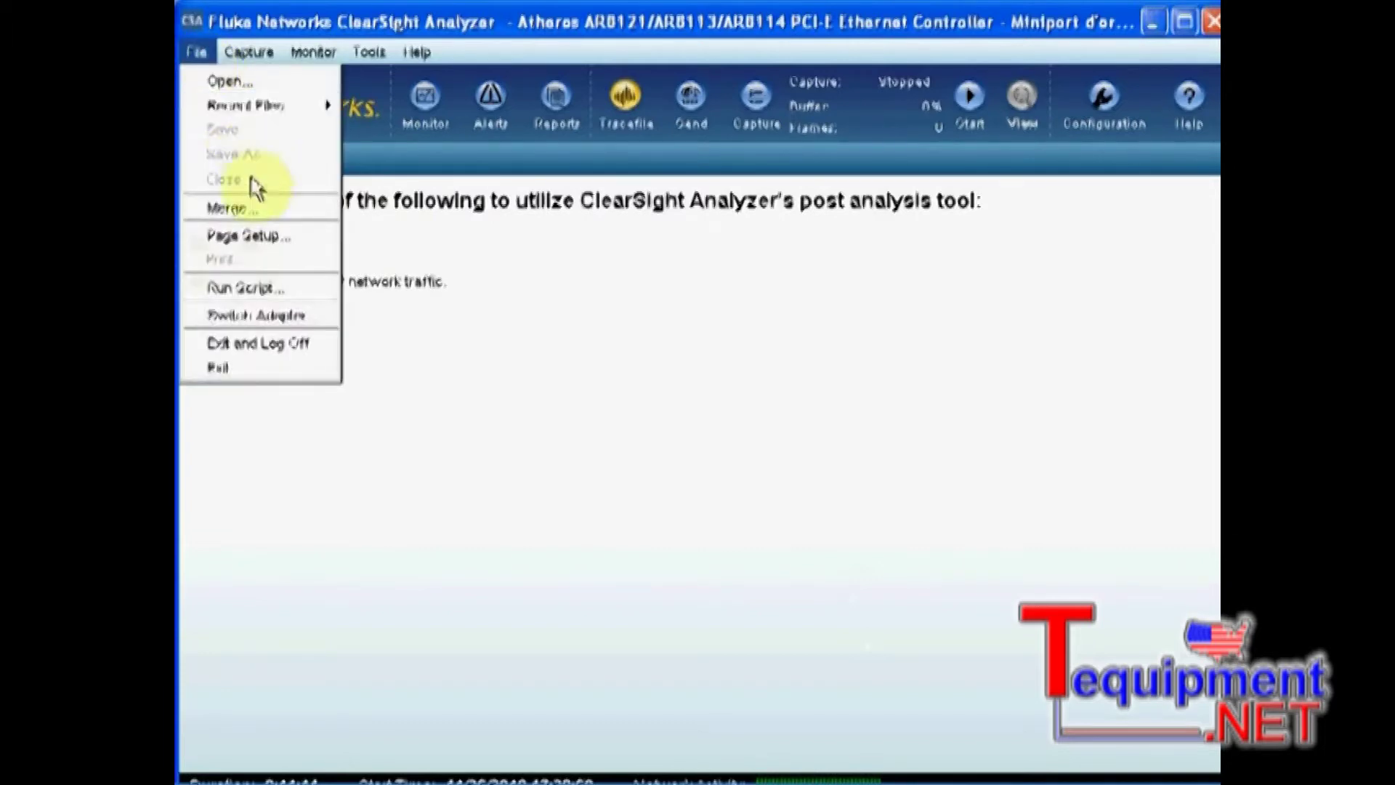
# - Choose time sy _1.adc and time sy _2.adc as the trace files to merge
pyautogui.click(251, 209)
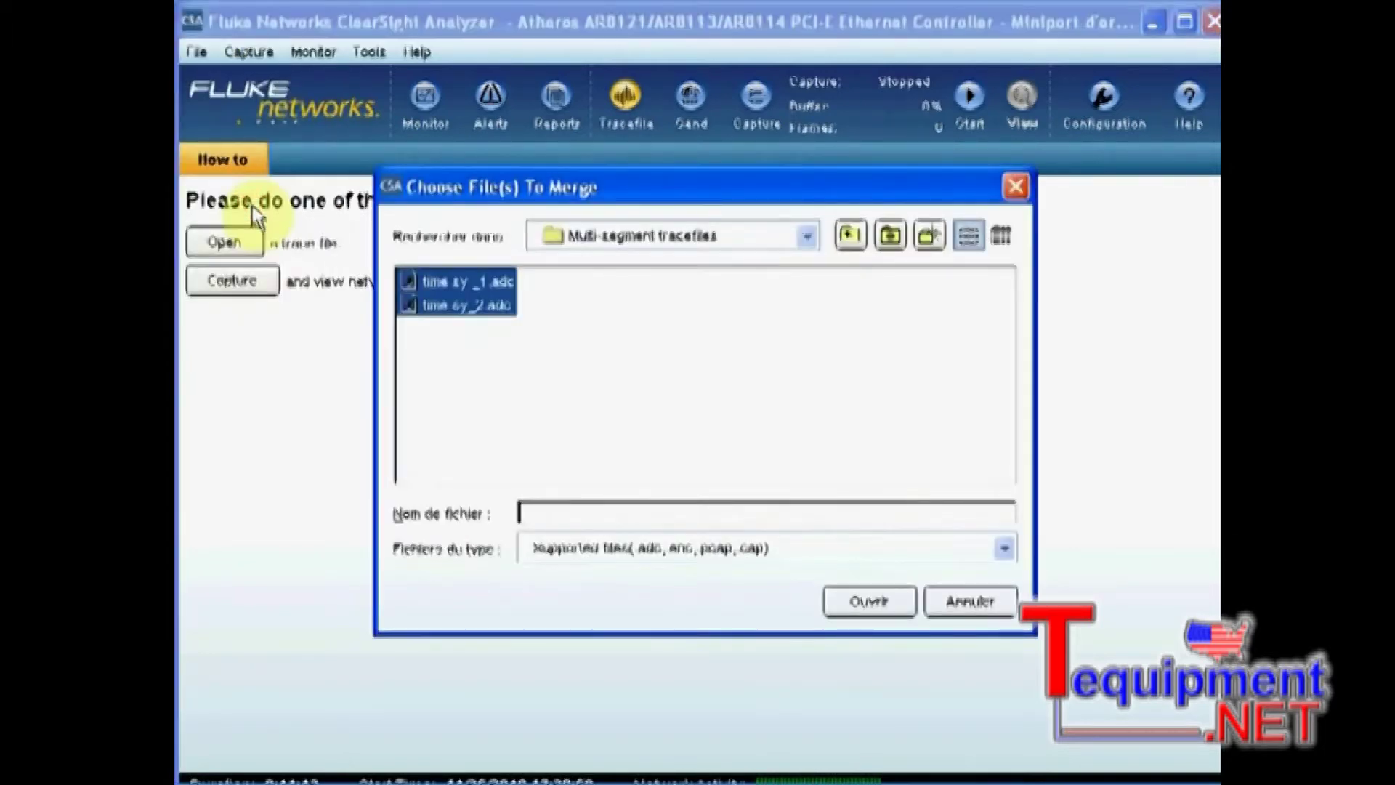
pyautogui.click(503, 286)
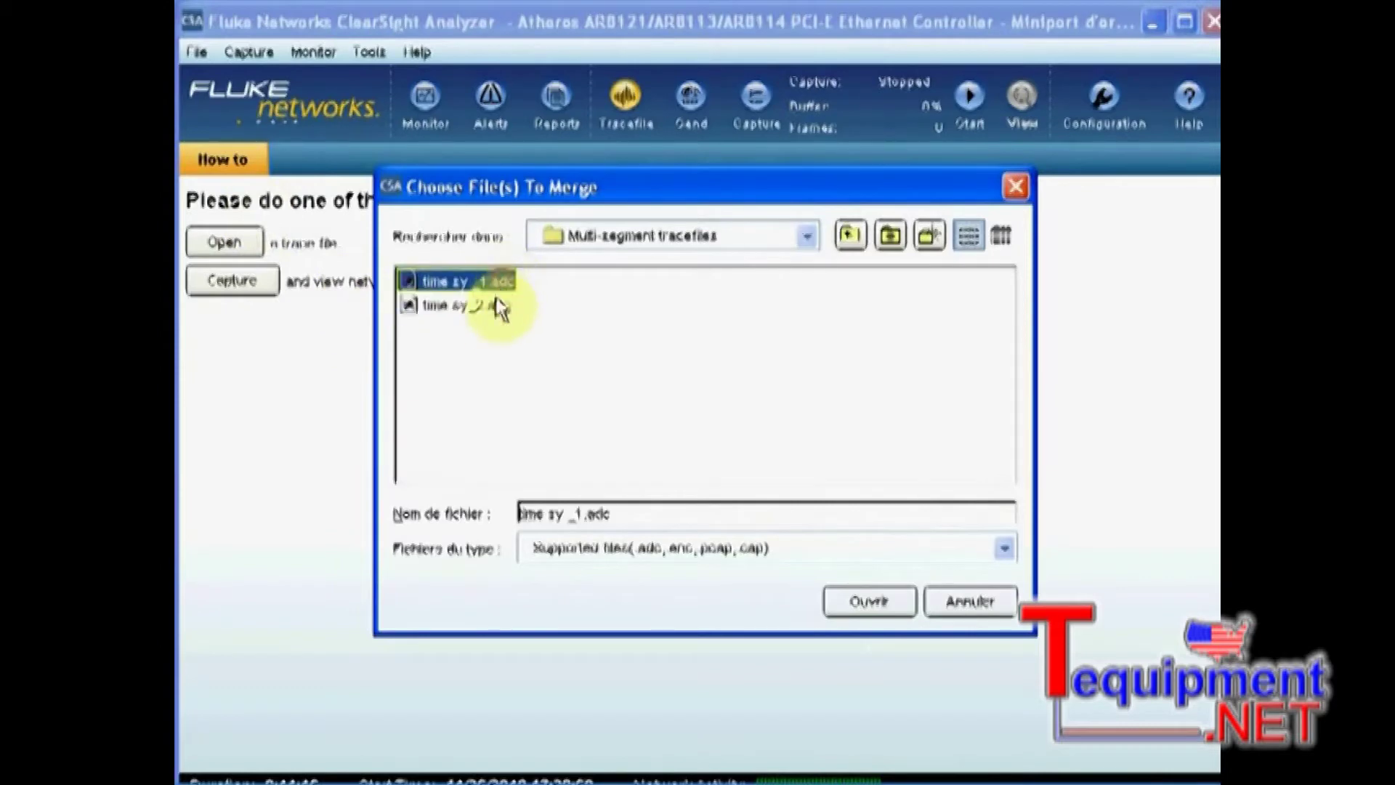
pyautogui.keyDown('ctrl'); pyautogui.click(487, 309); pyautogui.keyUp('ctrl')
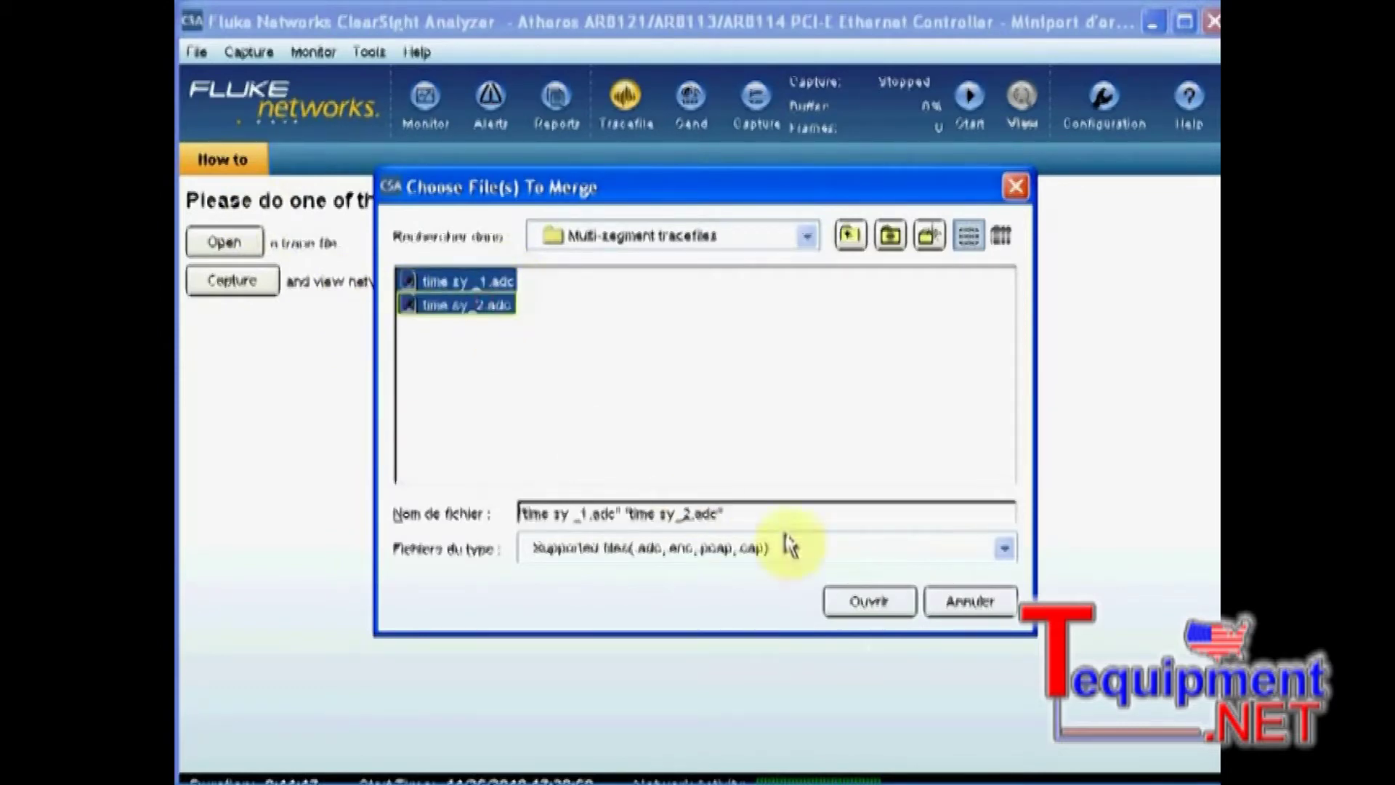
pyautogui.click(872, 603)
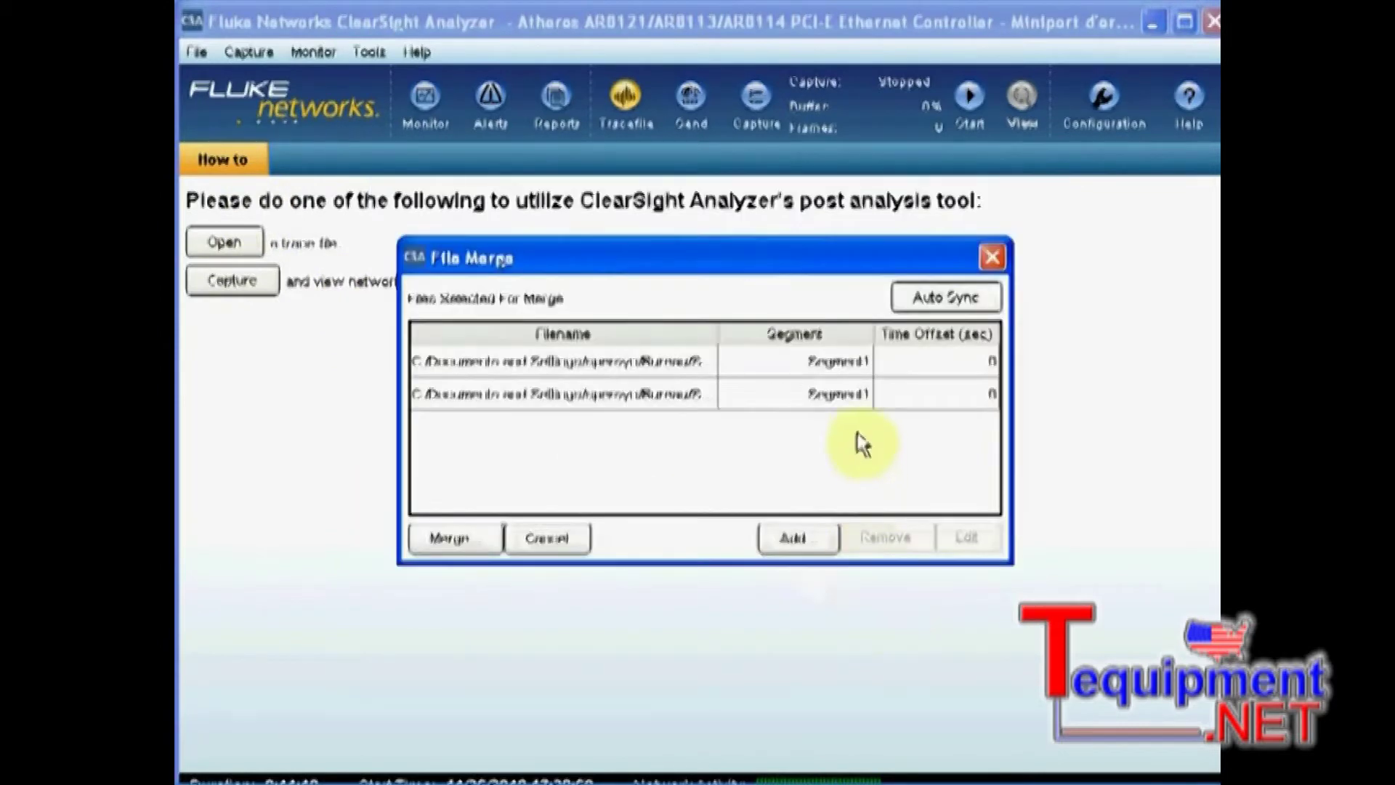
# - Assign the second file to Segment2, auto-sync to a -12.880048 s offset, and merge
pyautogui.click(836, 405)
pyautogui.click(836, 404)
pyautogui.click(837, 455)
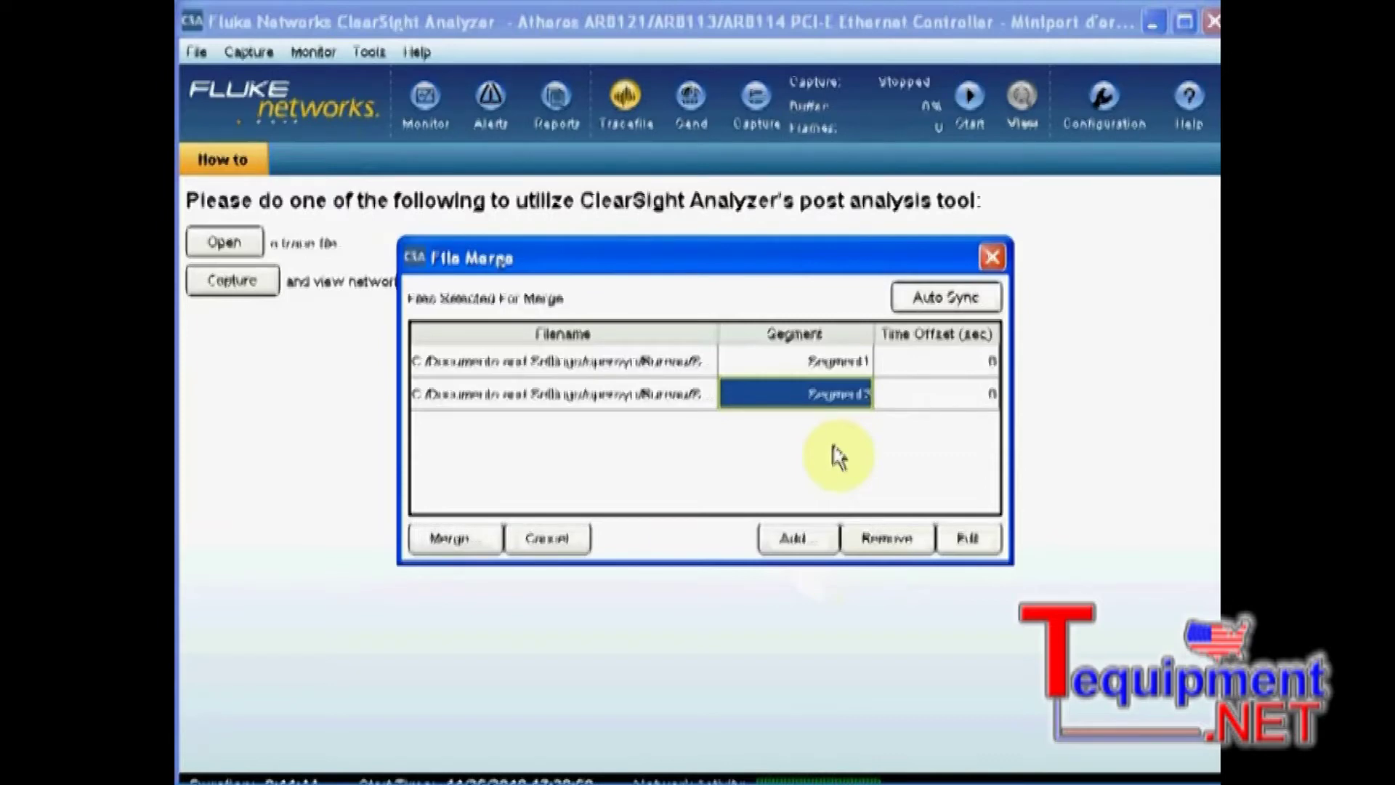
pyautogui.click(974, 305)
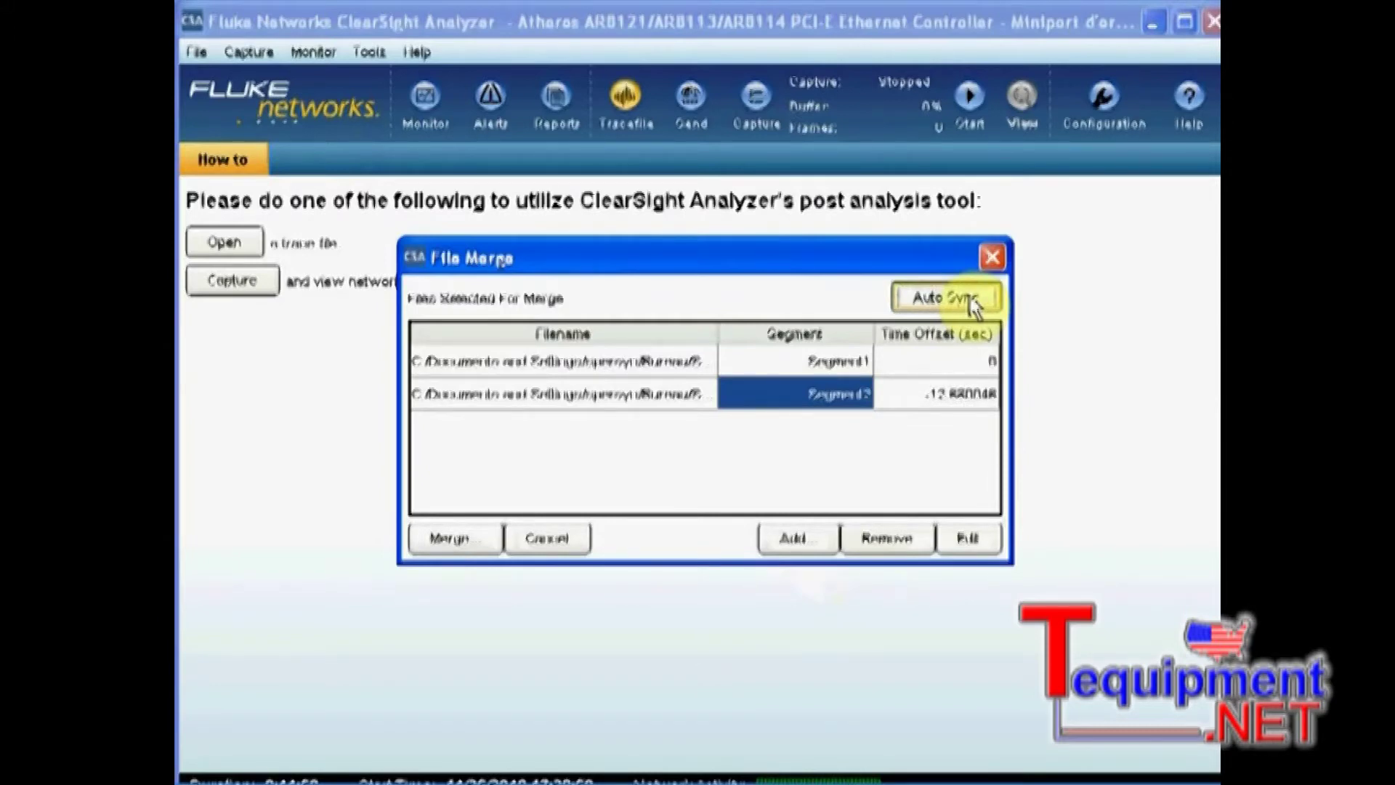
pyautogui.click(450, 538)
pyautogui.moveTo(699, 519); pyautogui.dragTo(436, 516)
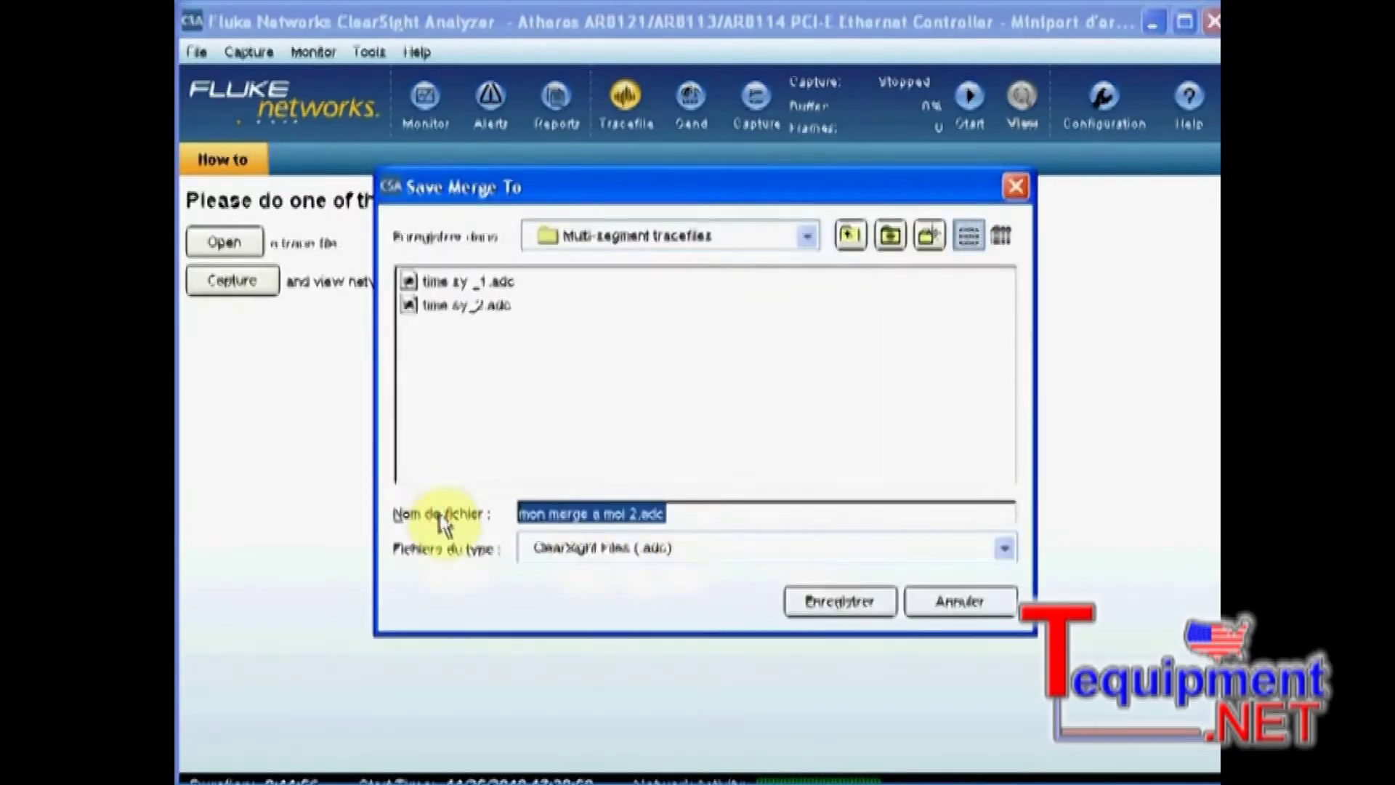
# - Name the merged trace 'My merged file' and save it in Multi-segment tracefiles
pyautogui.write('My merge')
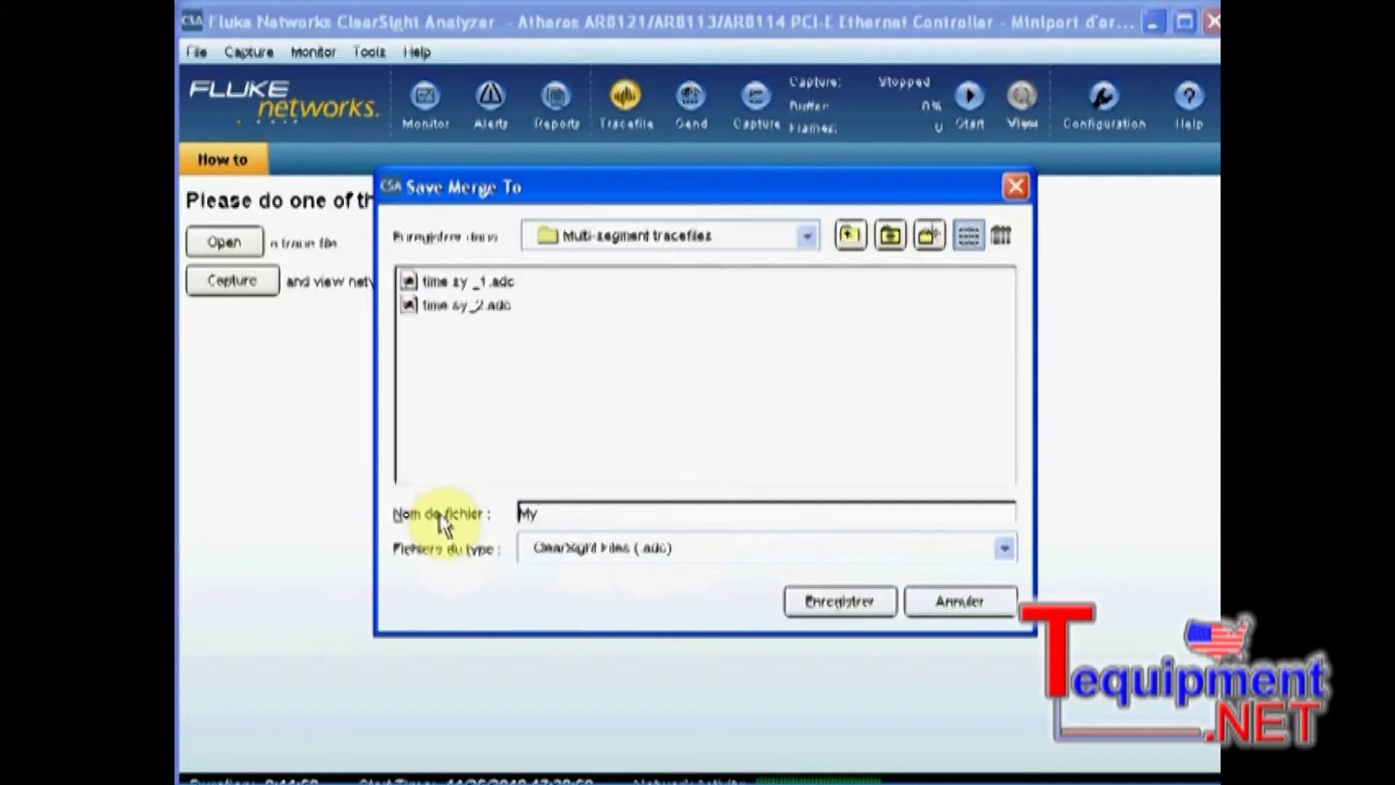
pyautogui.write('d file')
pyautogui.click(865, 610)
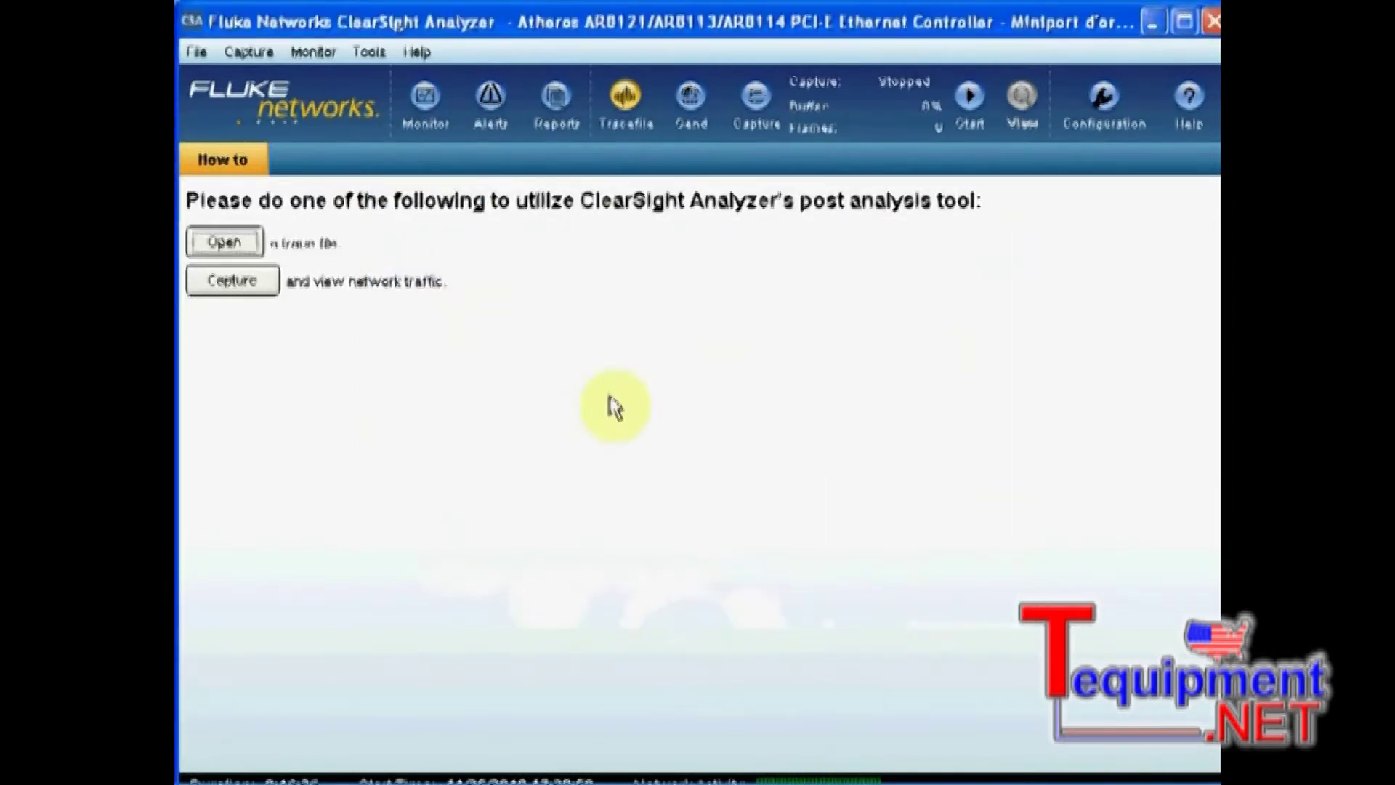
# - Open the trace file 'My merged file'
pyautogui.click(198, 51)
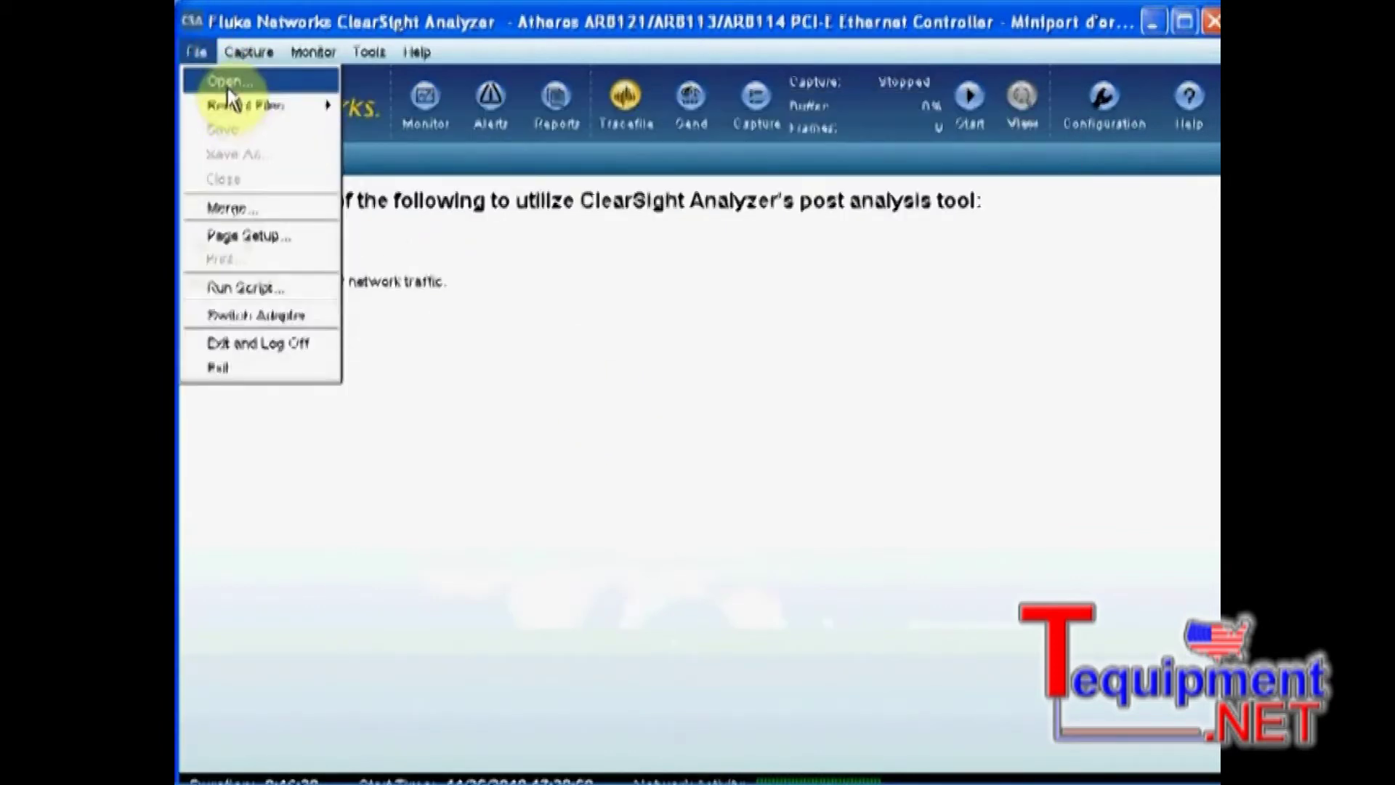
pyautogui.click(225, 81)
pyautogui.click(481, 285)
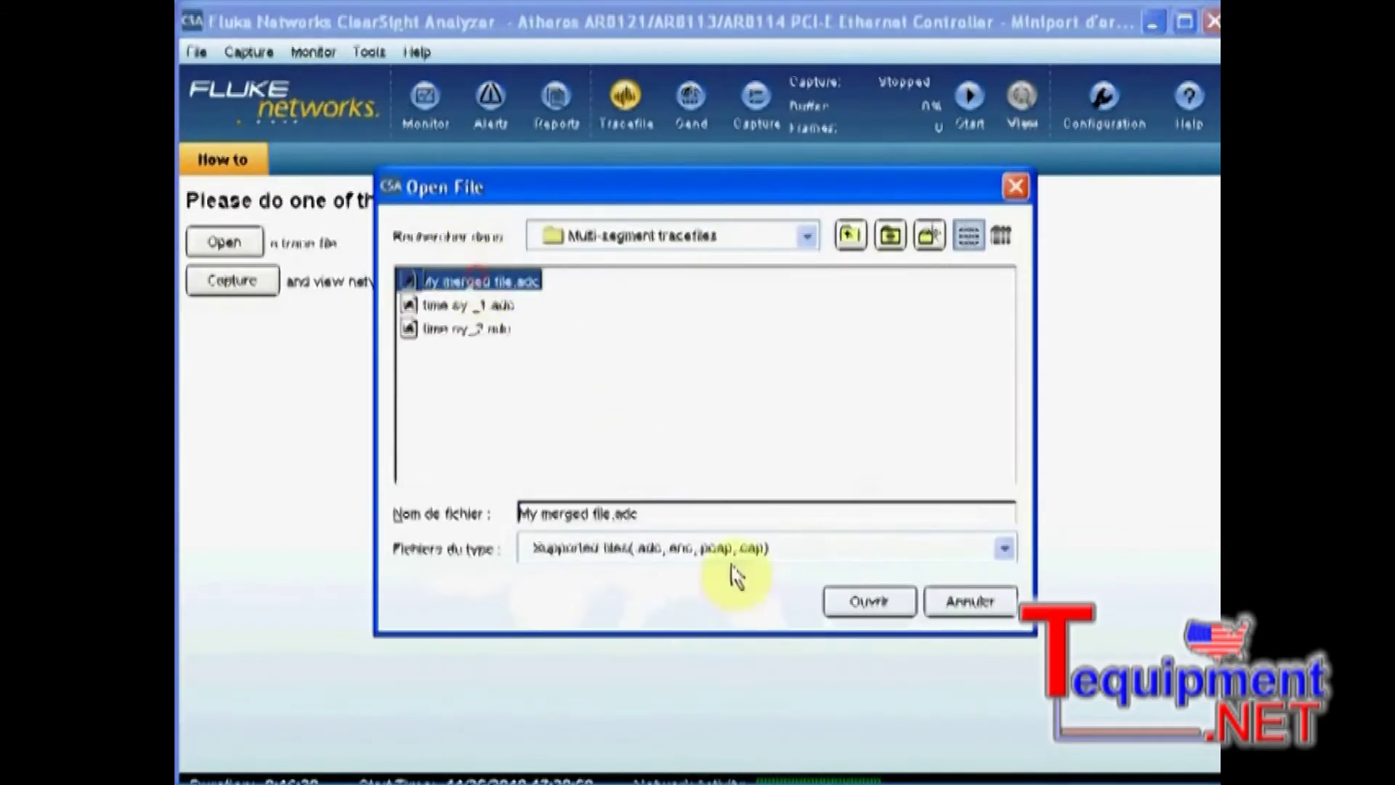
pyautogui.click(852, 603)
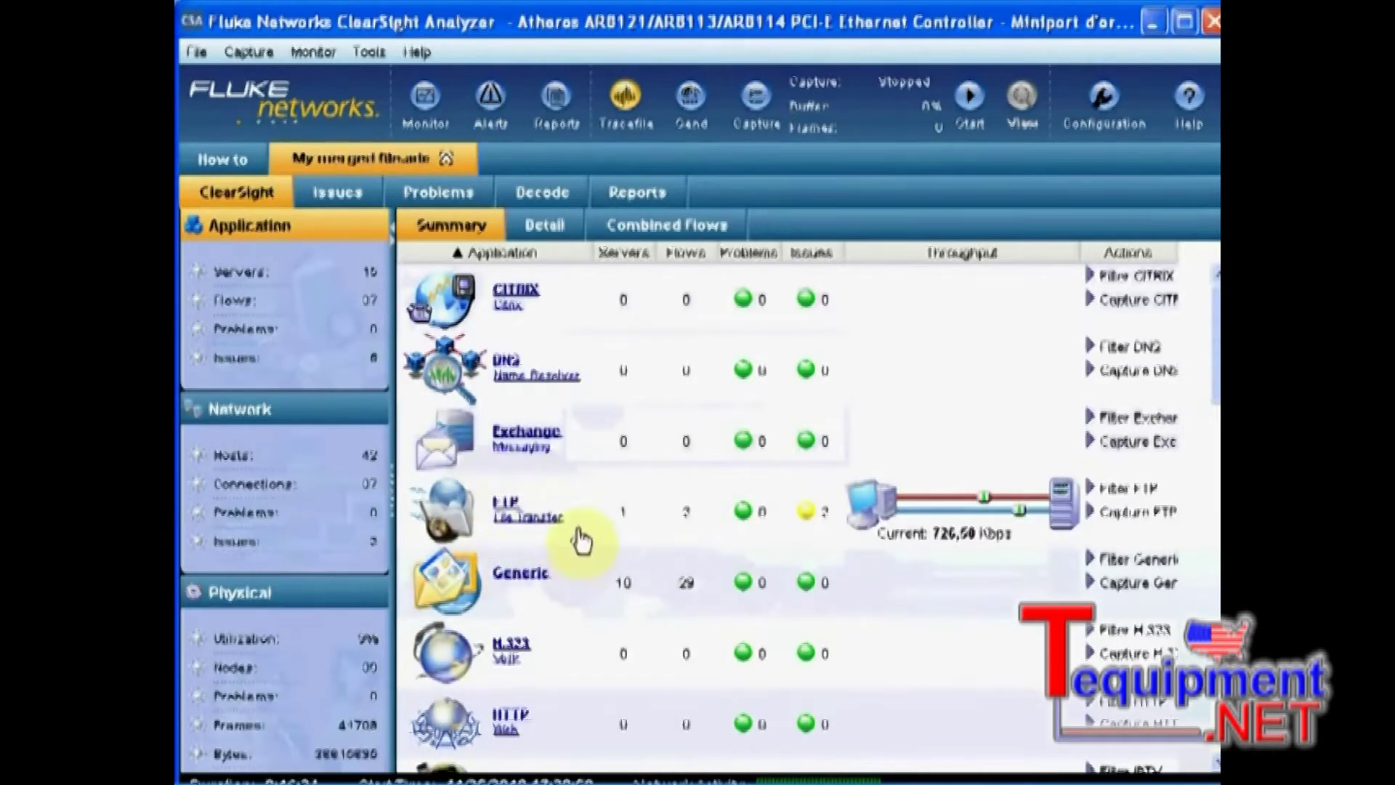
# - Show the Combined Flows list with the FTP login-in-progress flow from 10.0.2.20
pyautogui.scroll(-5, 574, 531)
pyautogui.scroll(-3, 564, 516)
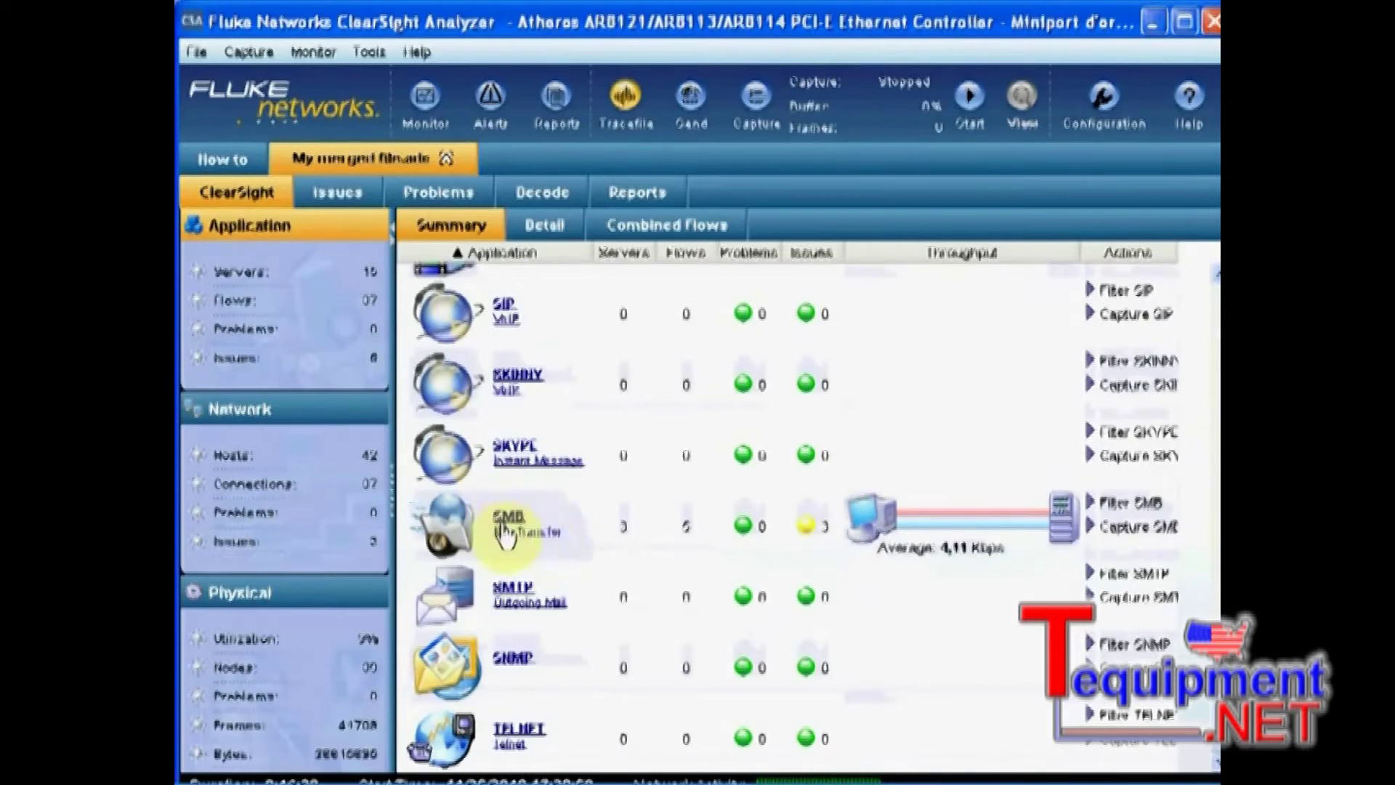
pyautogui.scroll(8, 511, 513)
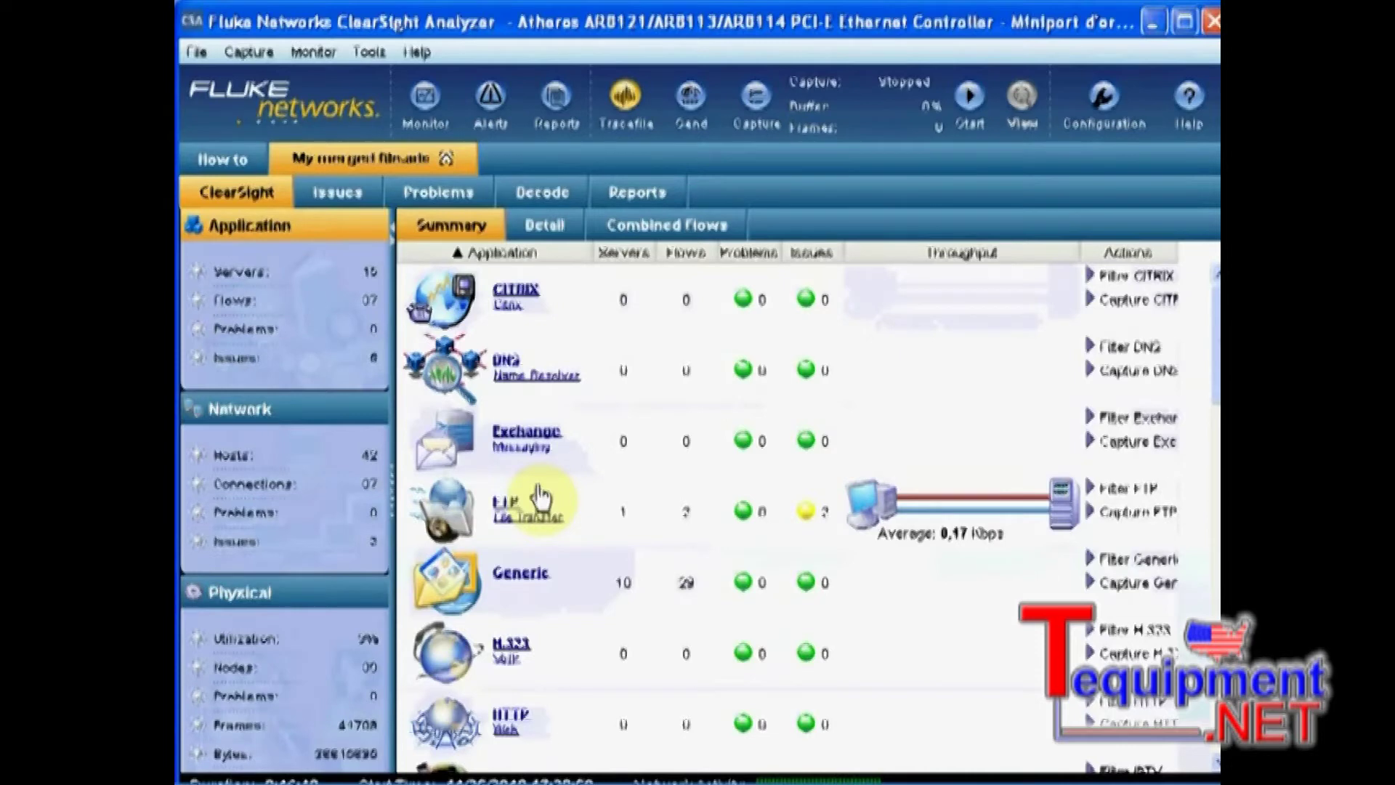
pyautogui.click(678, 224)
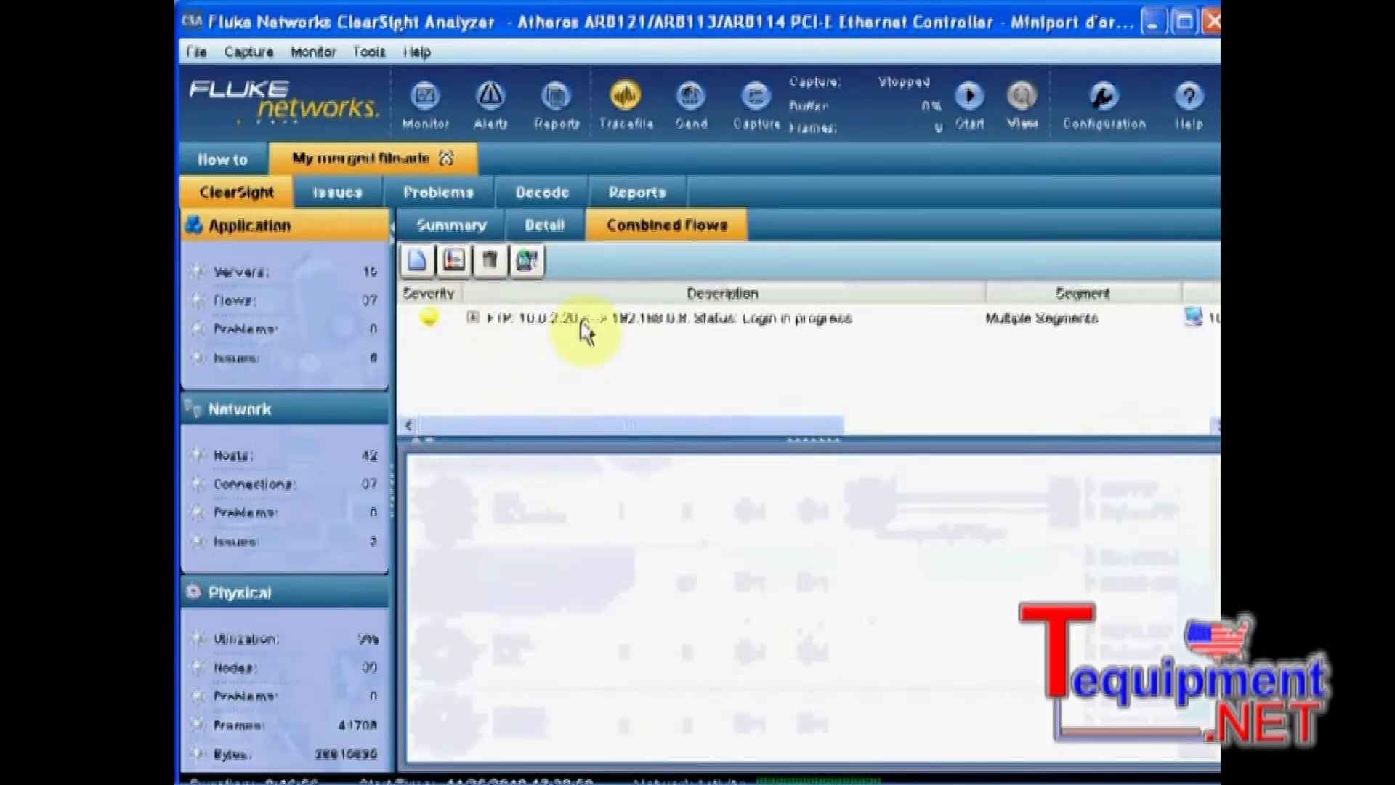
# - Review the FTP flow's conversation ladder with the side panel hidden, then generate its TCP/IP Performance report
pyautogui.click(539, 328)
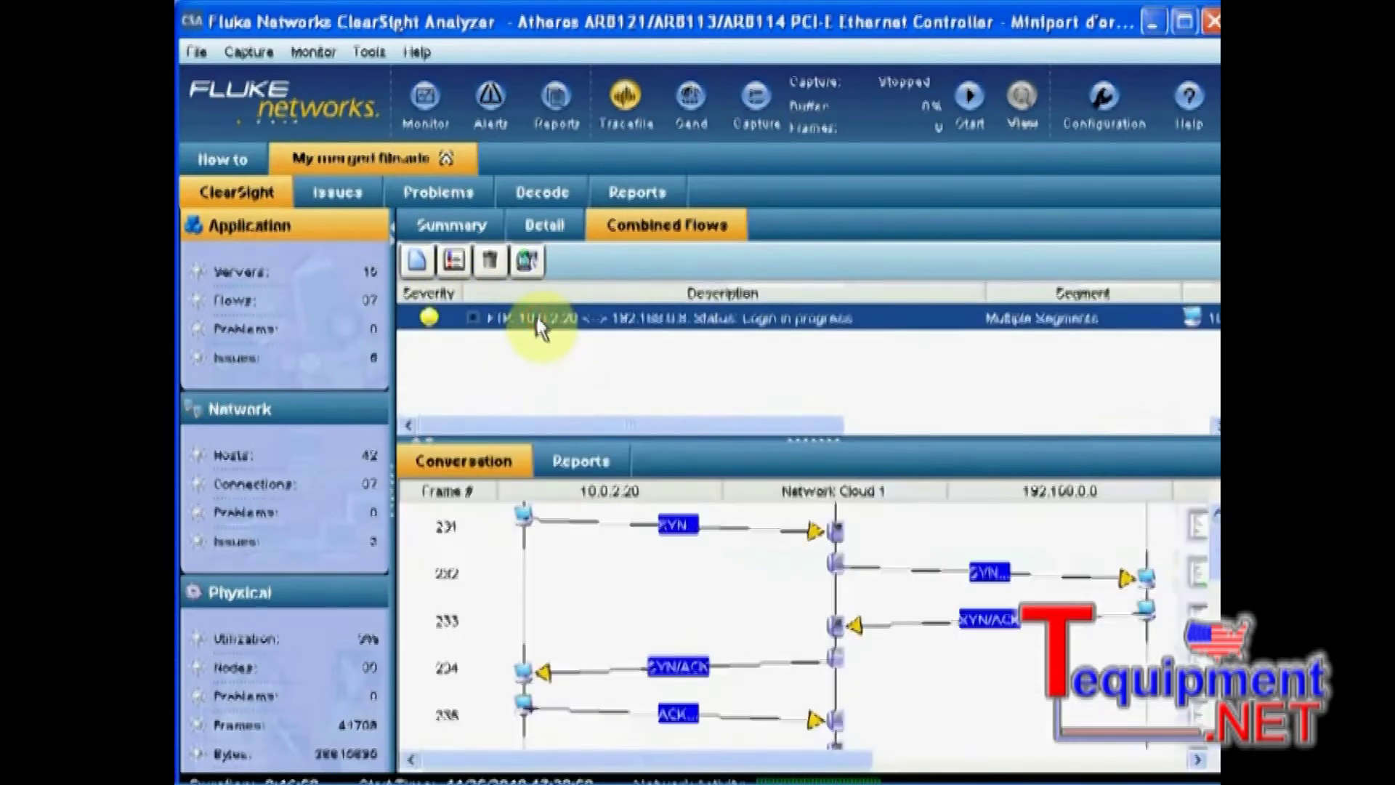
pyautogui.click(391, 228)
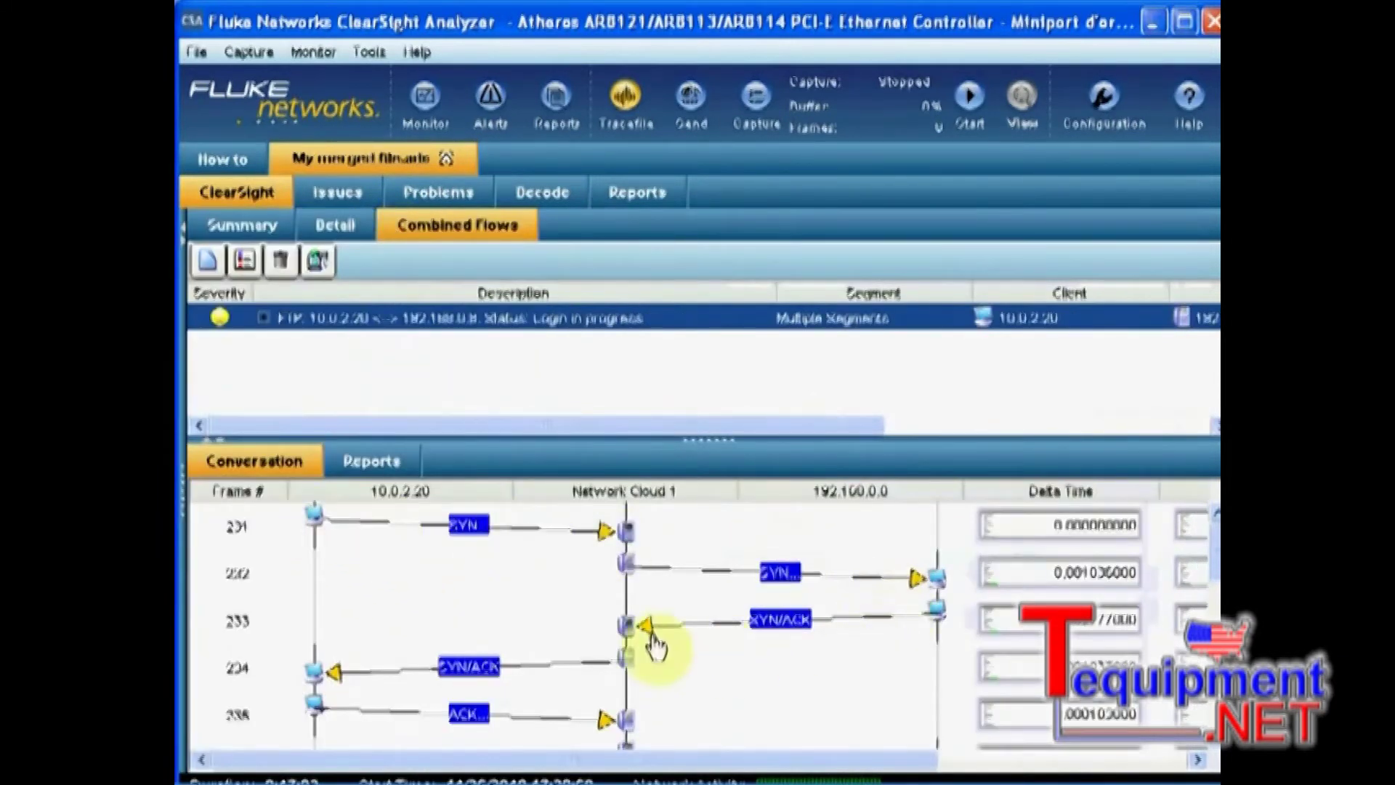
pyautogui.scroll(-6, 656, 646)
pyautogui.scroll(5, 647, 649)
pyautogui.scroll(3, 647, 649)
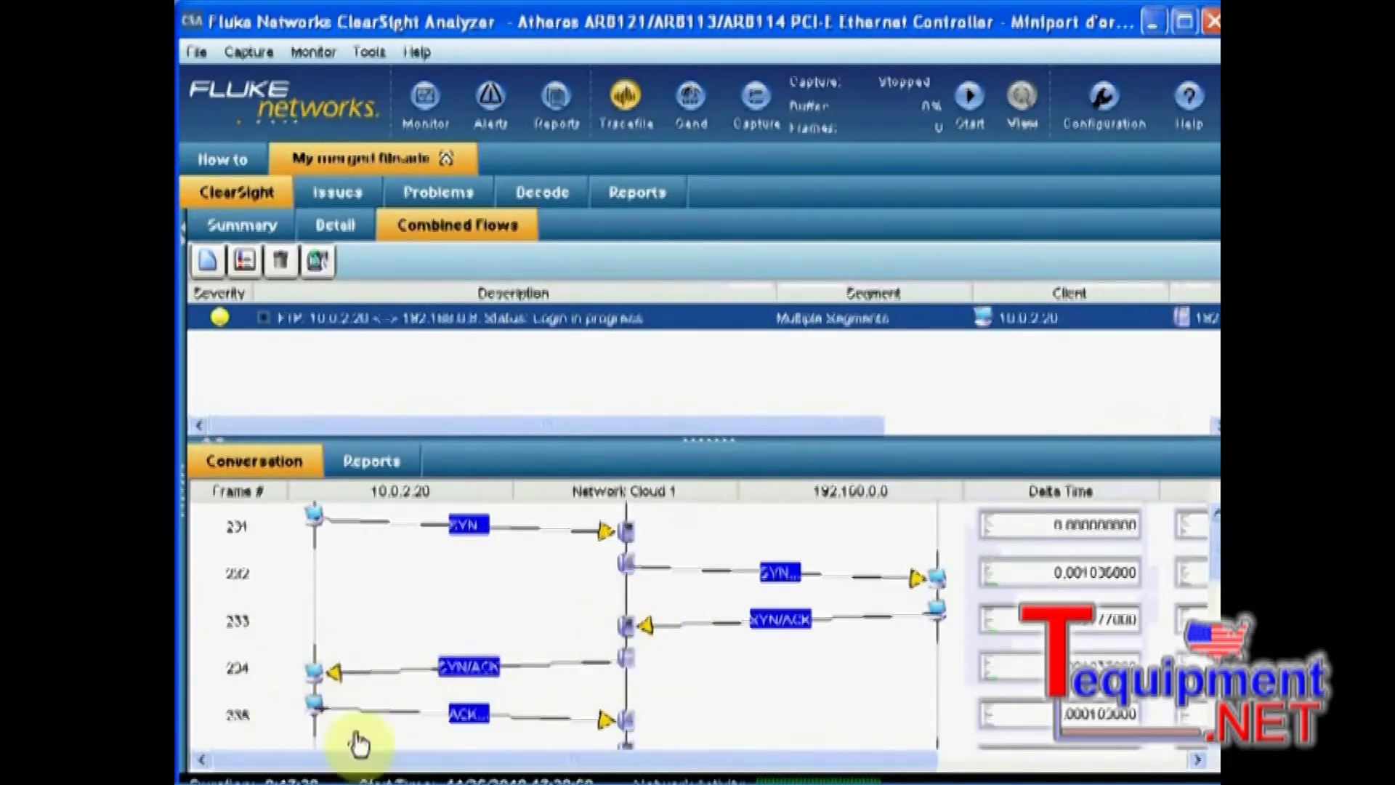
pyautogui.scroll(-1, 436, 685)
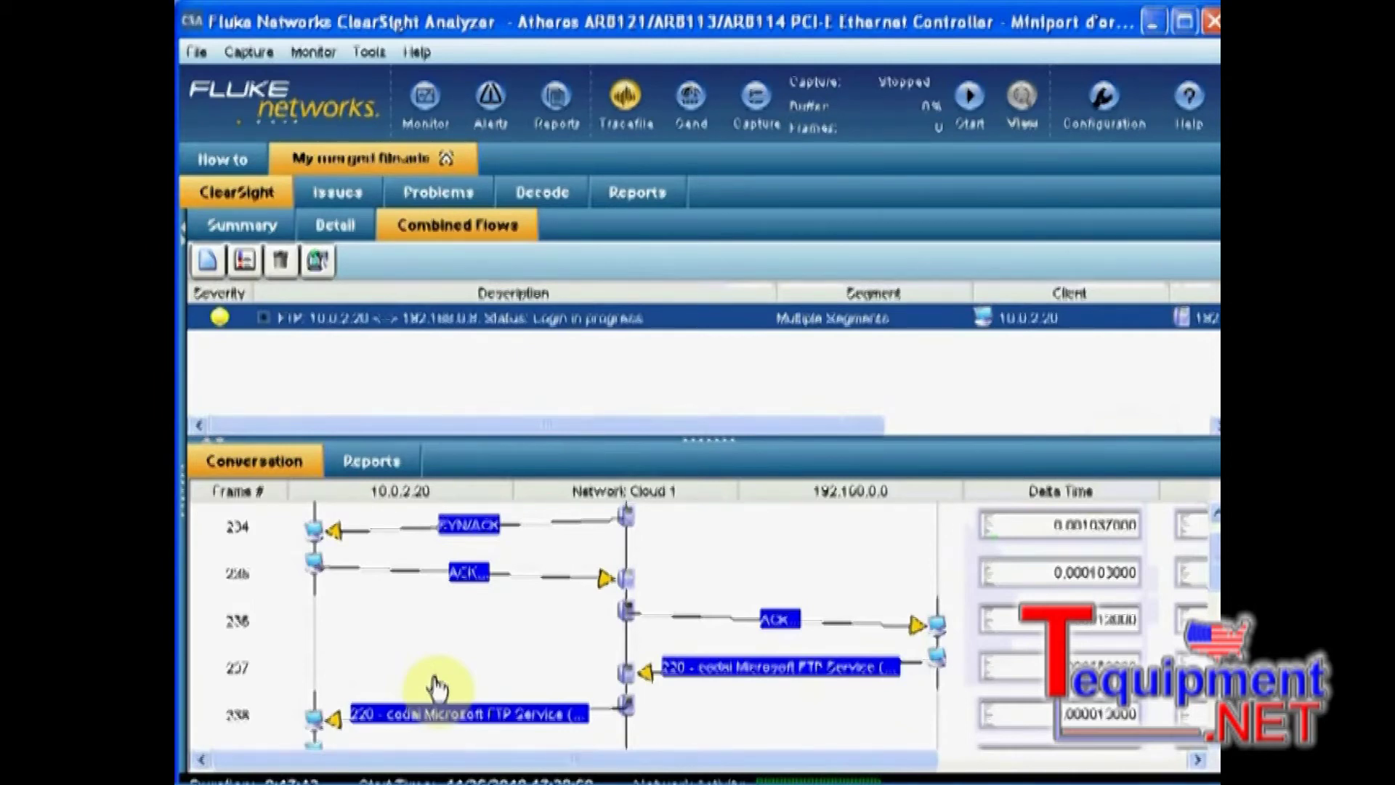
pyautogui.click(391, 458)
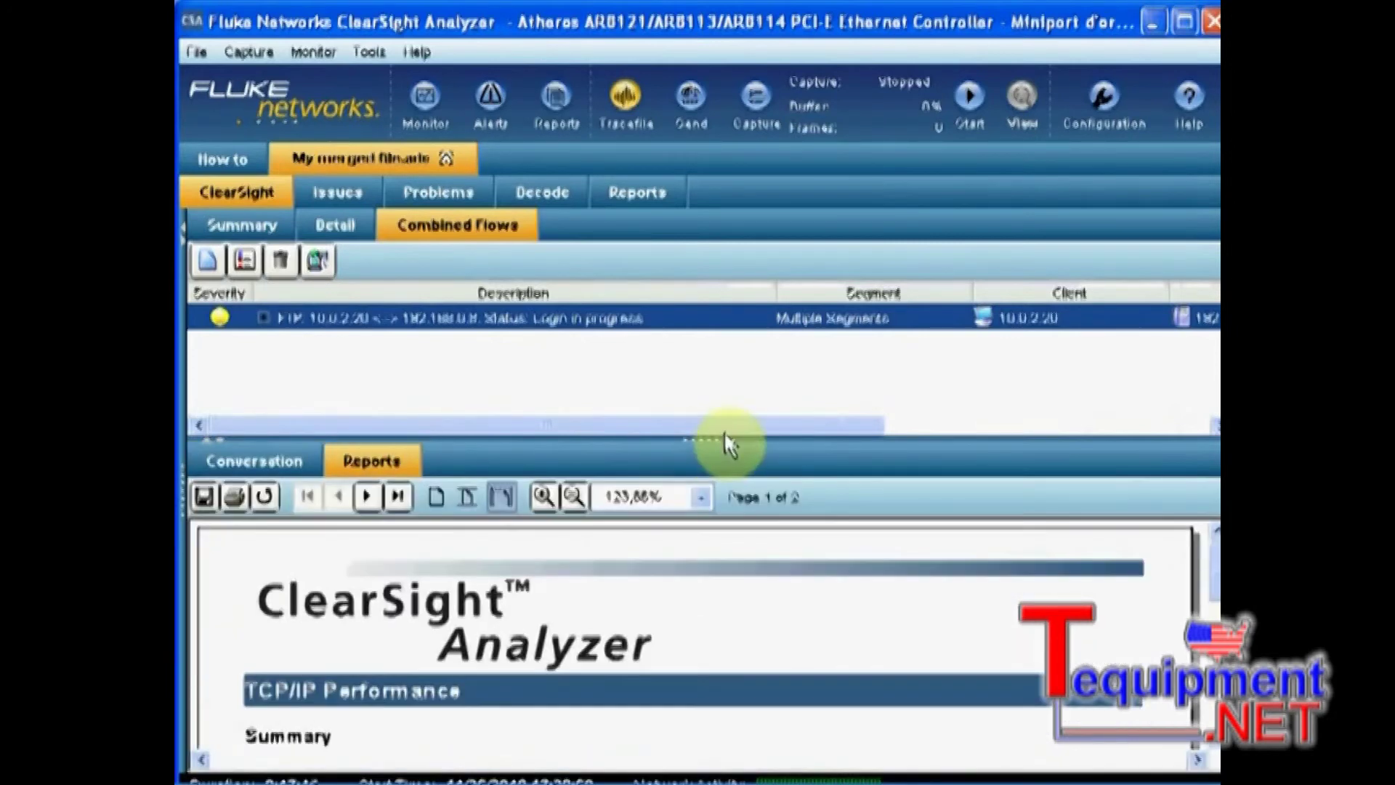
# - Enlarge the report area and scroll down to the Bottleneck Analysis chart and Performance Matrix
pyautogui.moveTo(711, 440); pyautogui.dragTo(712, 130)
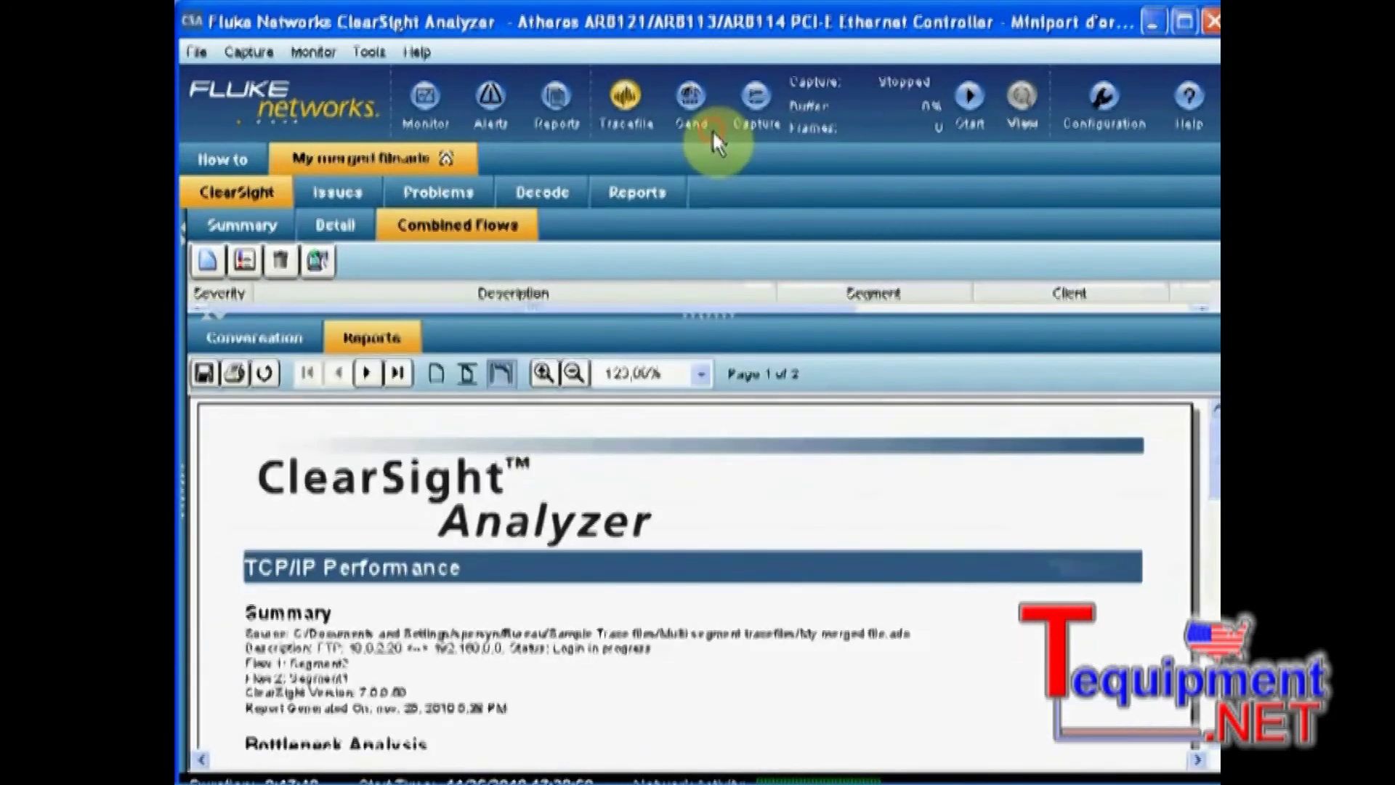
pyautogui.scroll(-2, 466, 573)
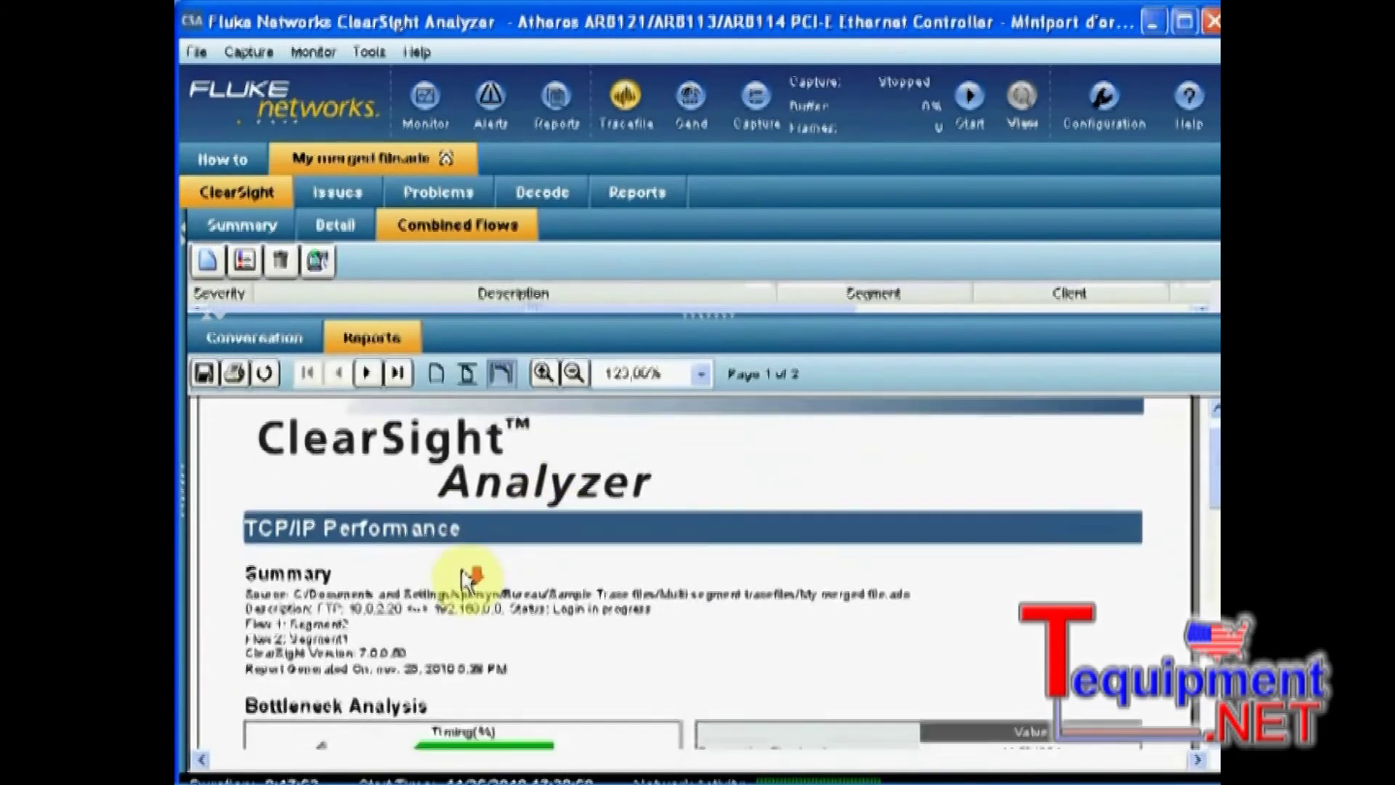
pyautogui.scroll(-5, 466, 576)
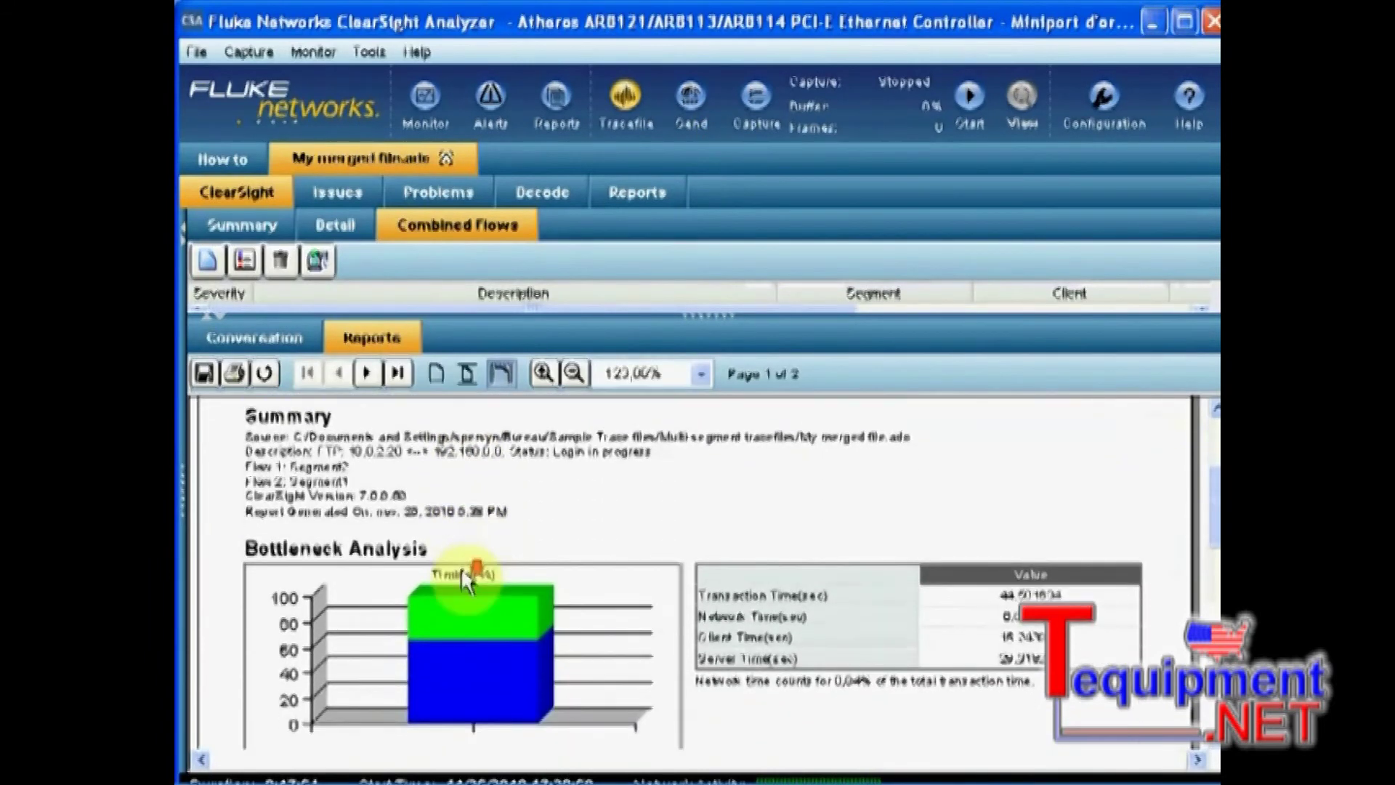
pyautogui.scroll(-1, 462, 571)
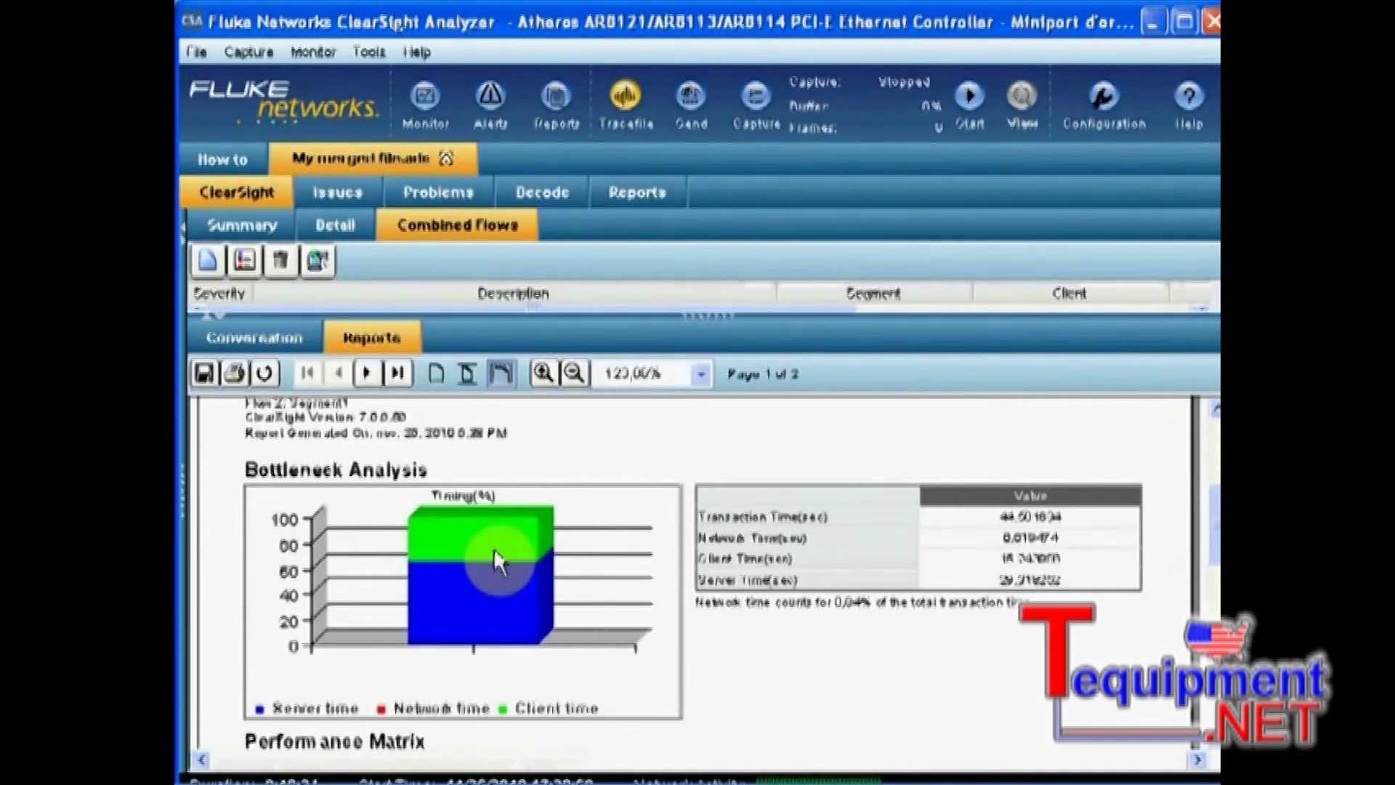
pyautogui.scroll(-3, 497, 552)
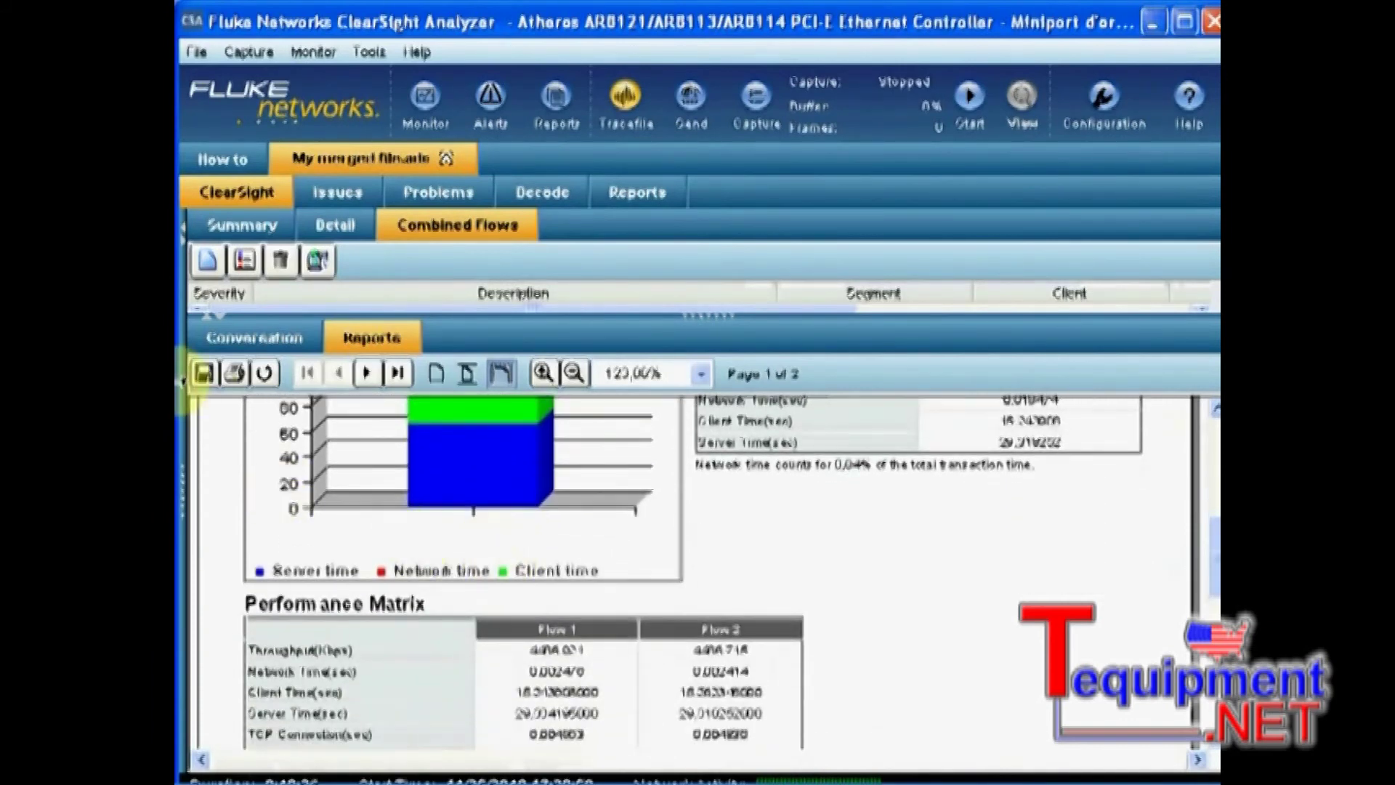
pyautogui.click(202, 377)
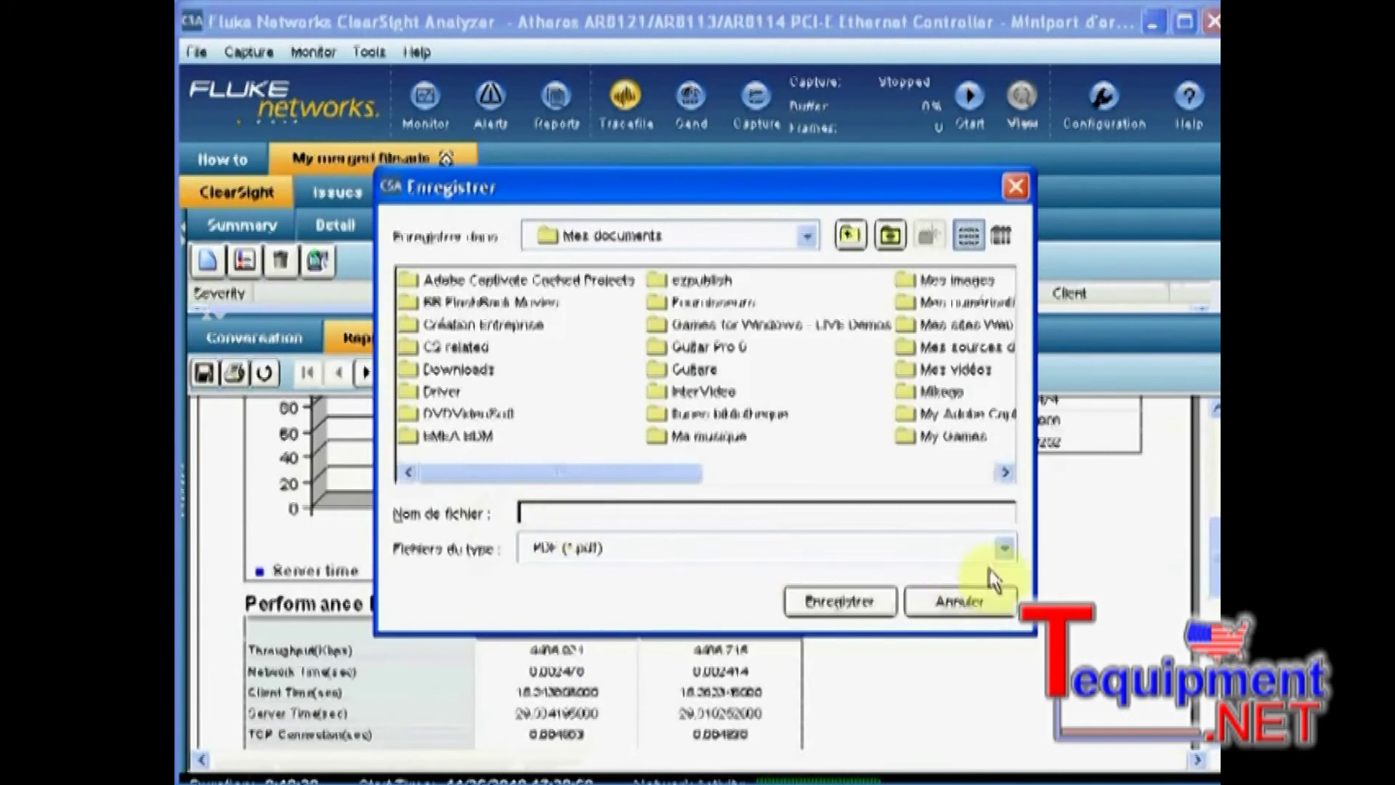
# - Save the report in RTF format as 'my report' in Mes documents
pyautogui.click(1008, 546)
pyautogui.click(609, 600)
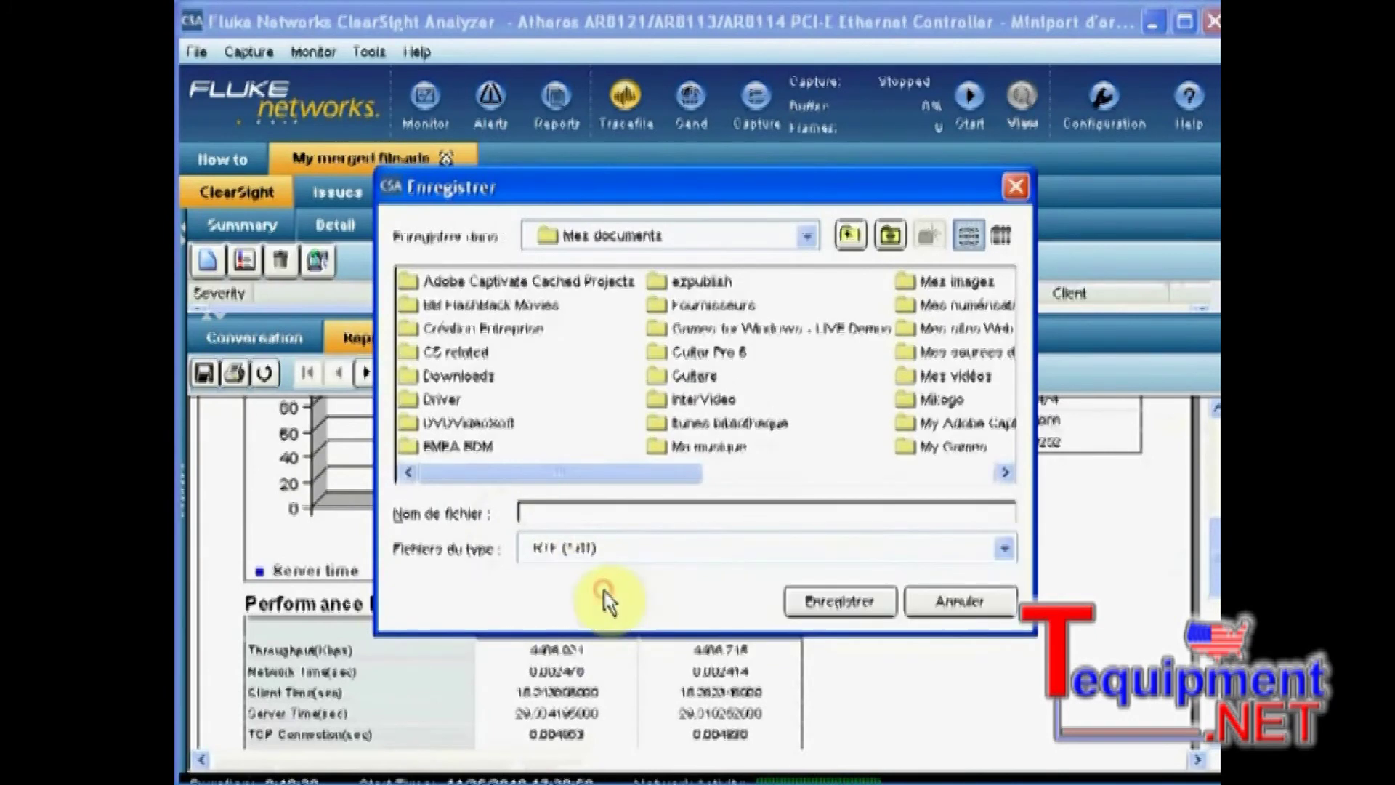
pyautogui.click(627, 516)
pyautogui.write('my repor')
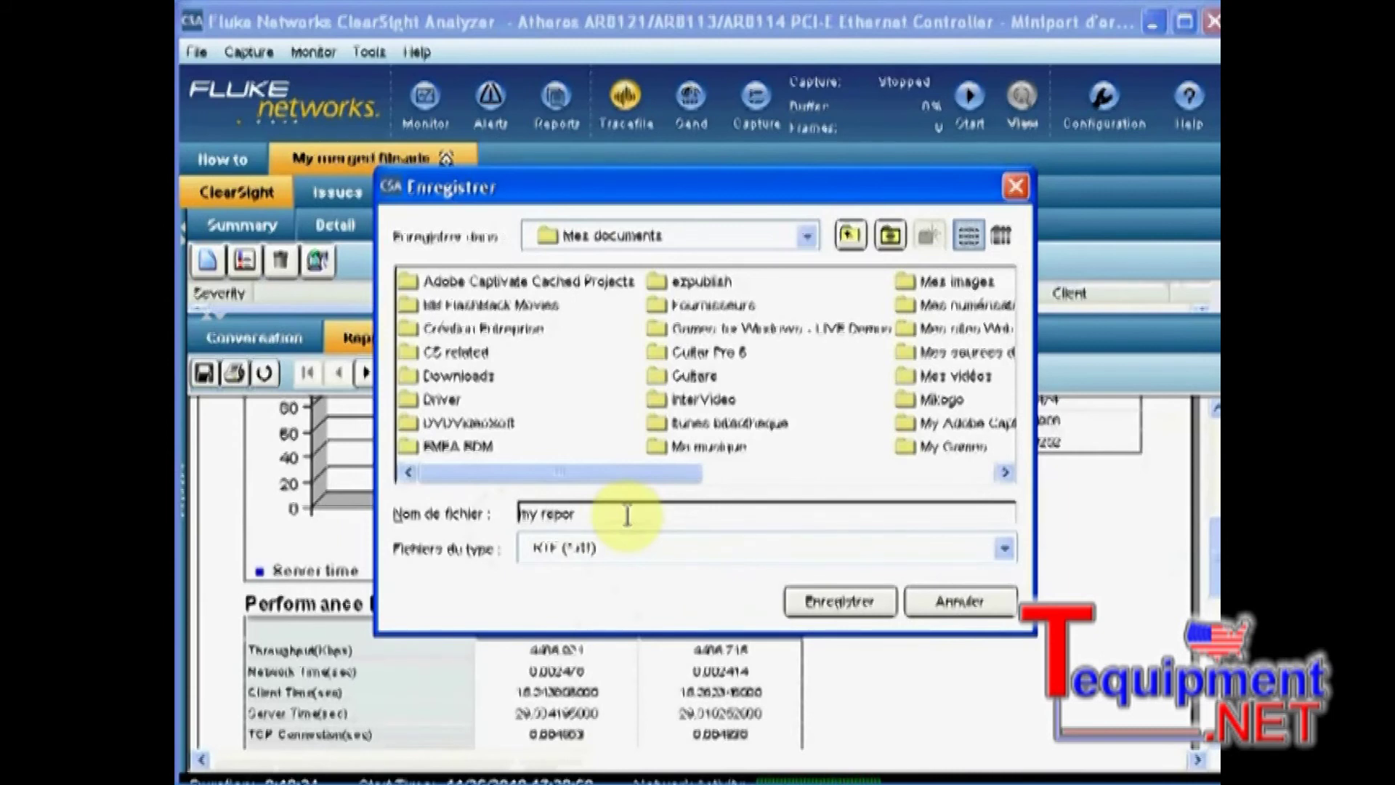
pyautogui.write('t')
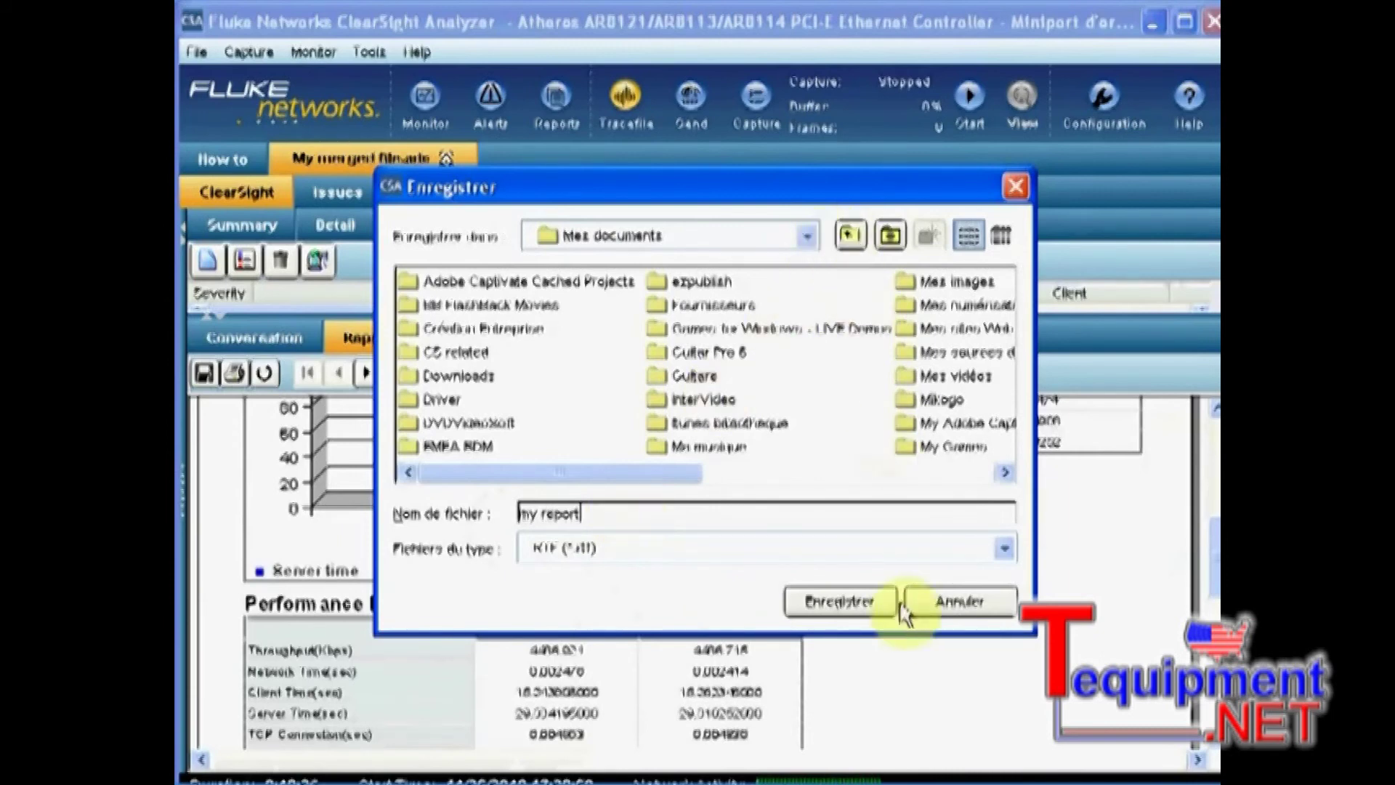
pyautogui.click(861, 609)
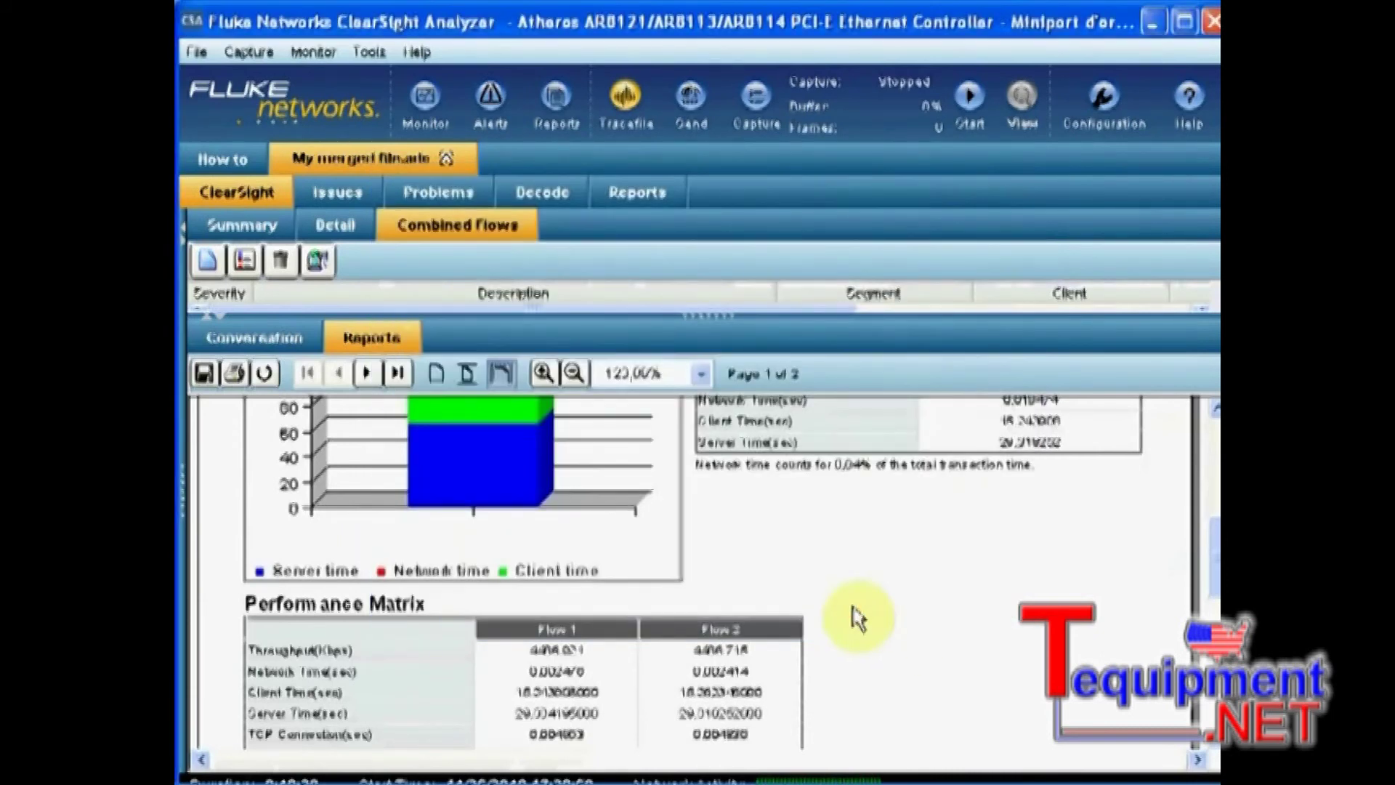